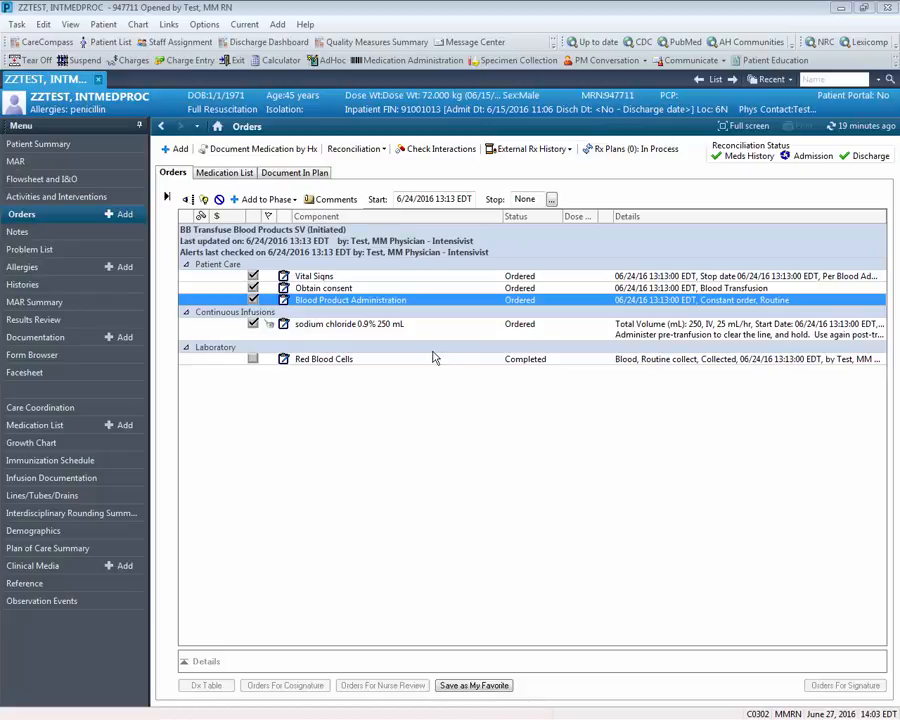
- Review the test patient's scheduled and PRN/continuous activities in CareCompass, with a brief look at the patient's chart summary
click(42, 42)
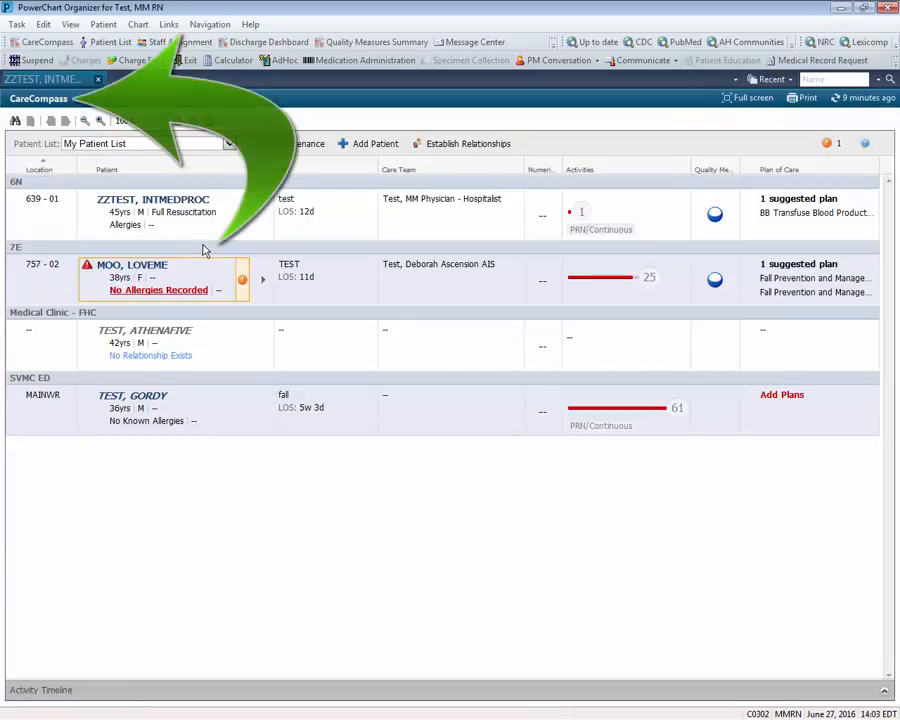
click(267, 219)
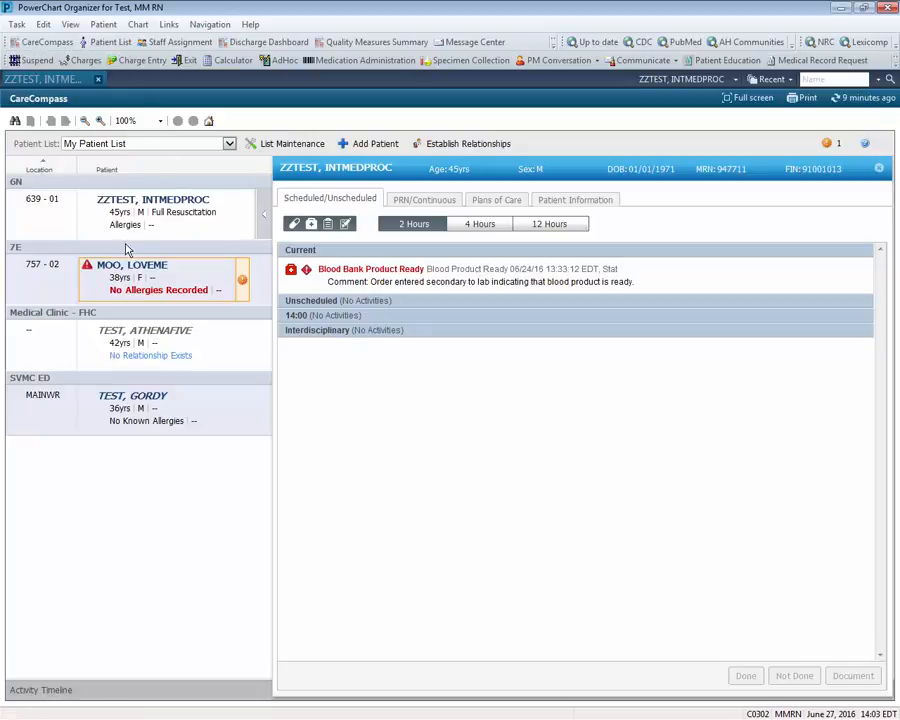
click(143, 201)
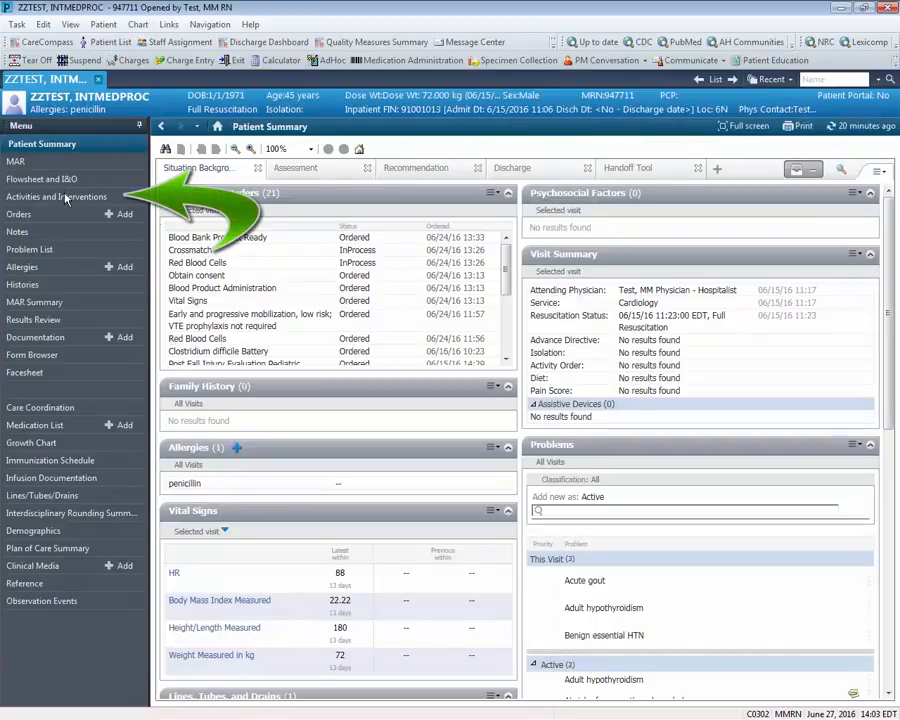
click(44, 45)
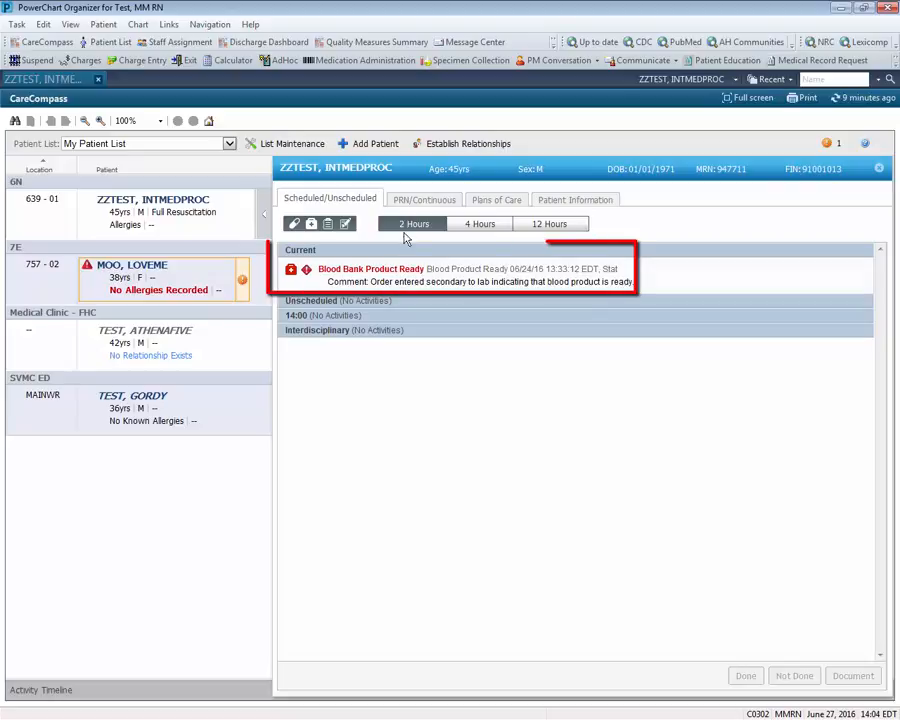
click(421, 200)
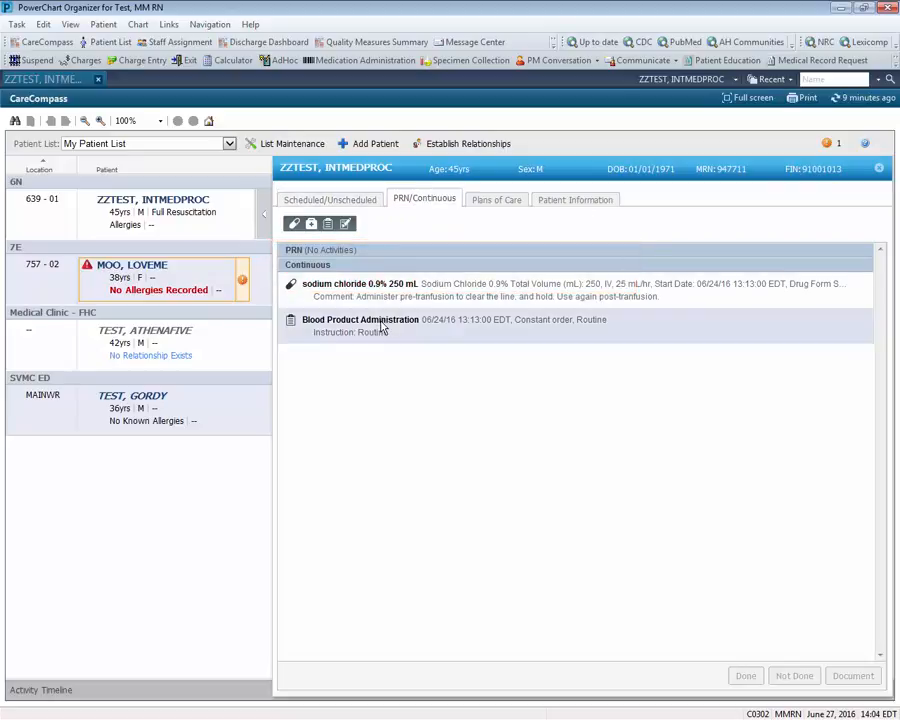
- Chart the scheduled Blood Bank Product Ready activity as done with the default date, time and performer
click(367, 204)
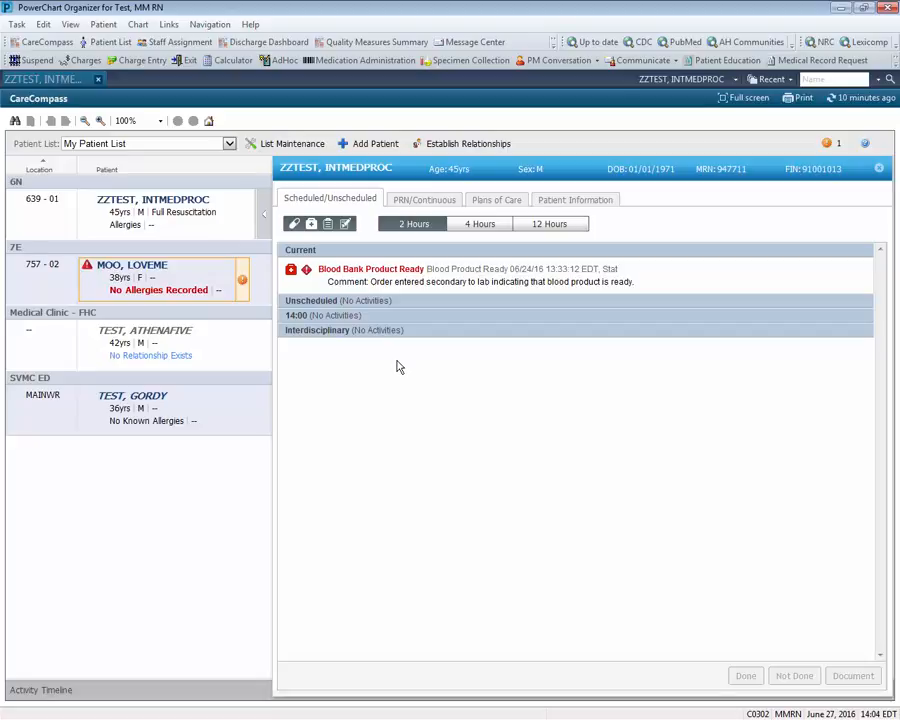
click(352, 274)
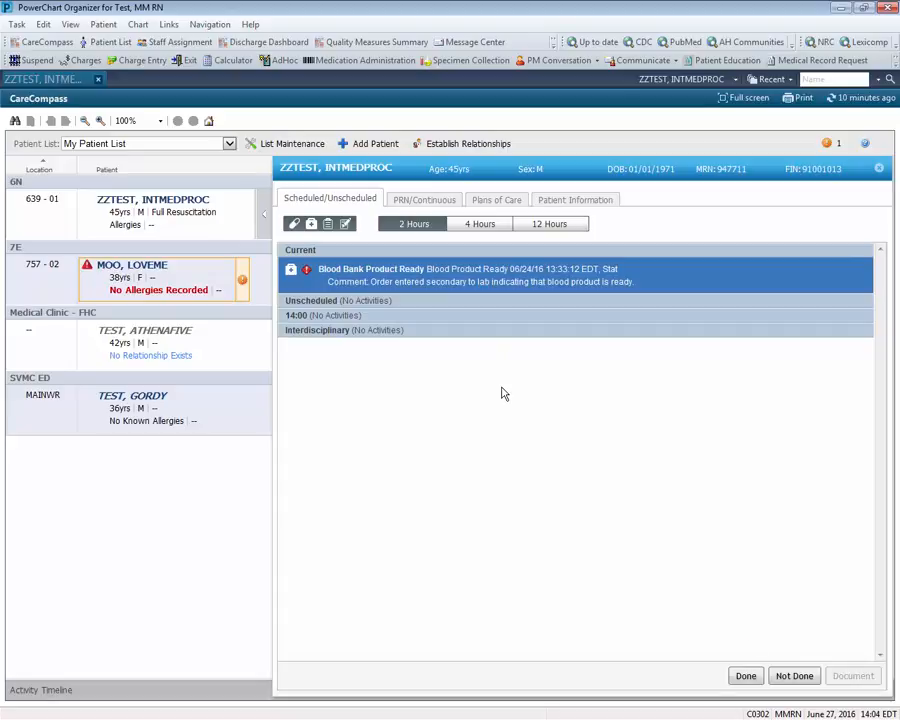
click(748, 677)
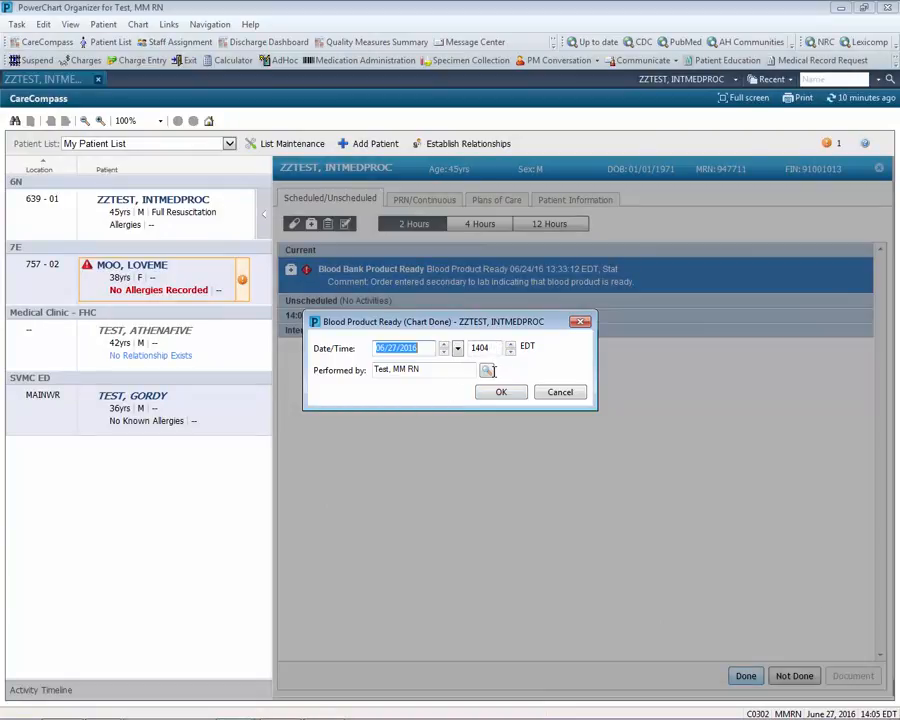
click(498, 391)
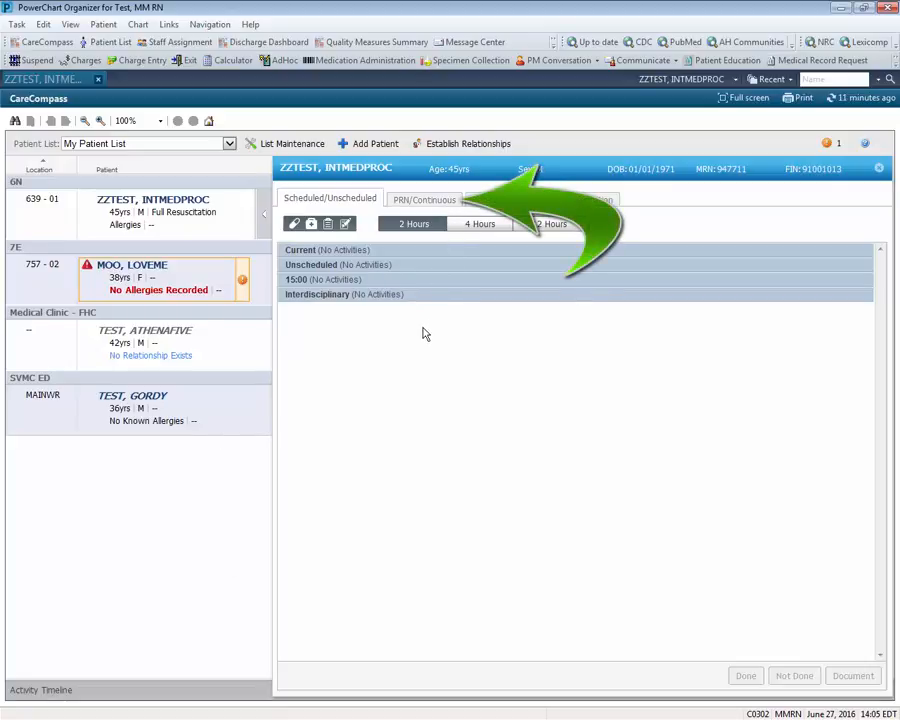
- Document the continuous Blood Product Administration order with vital signs oral temperature 37.5, apical heart rate 98, respirations 22, blood pressure 110/56, SpO2 92, and sign
click(451, 199)
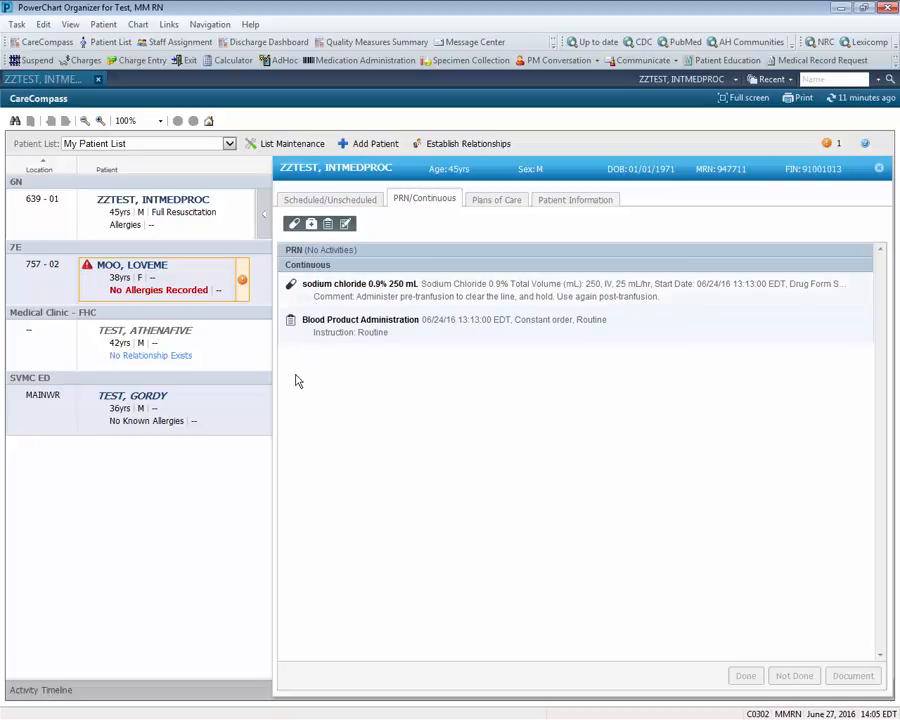
click(360, 333)
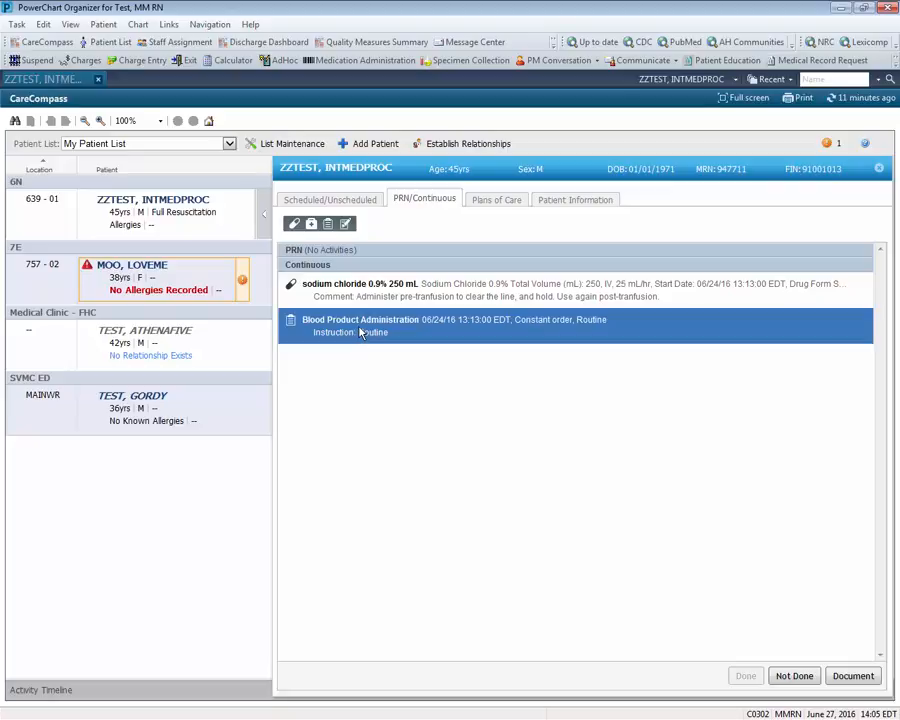
click(843, 678)
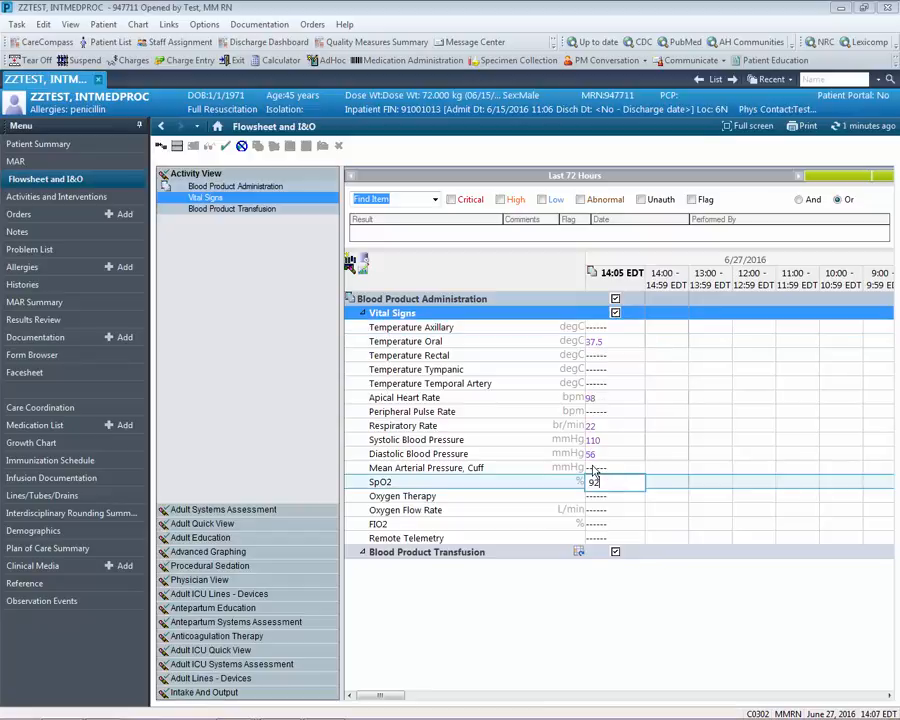
click(226, 147)
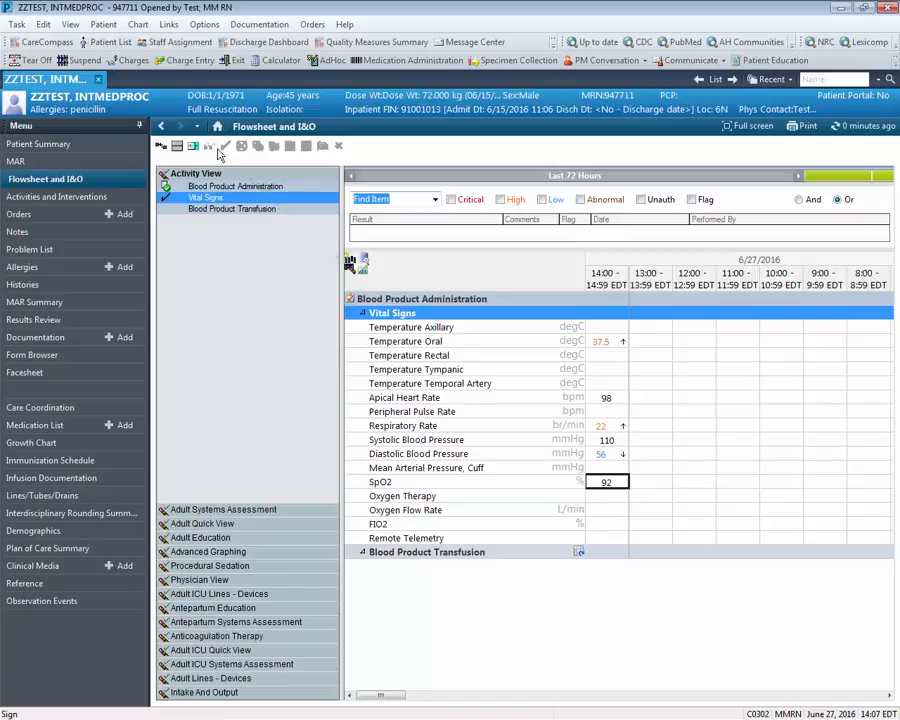
- Add a Blood Product Transfusion group with the unit ID number, type A positive, Packed red blood cells, special needs None, expiration 6/27/2016 14:09
click(255, 212)
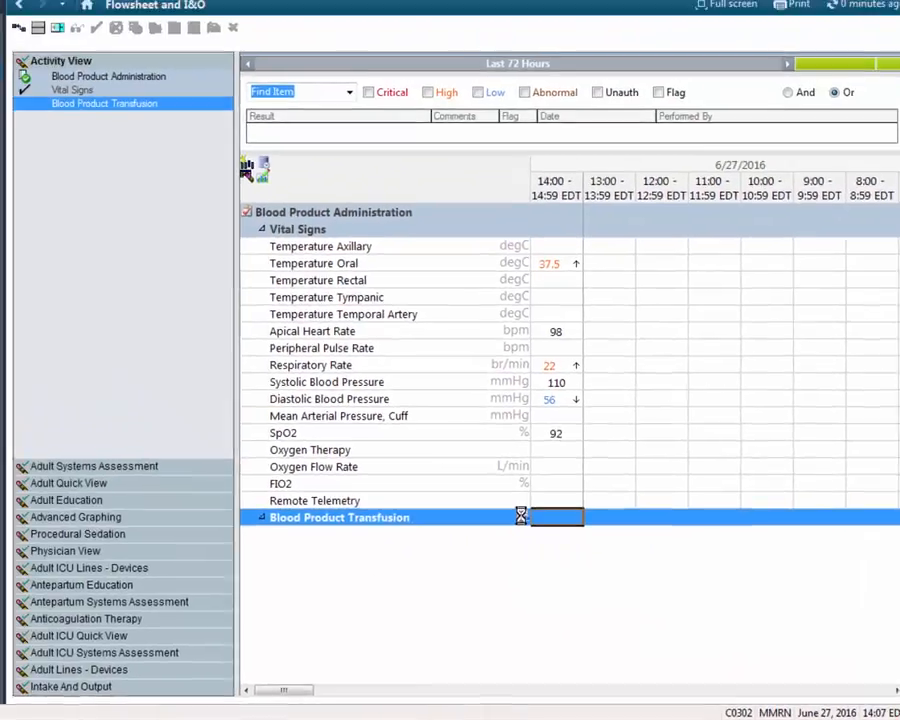
click(388, 445)
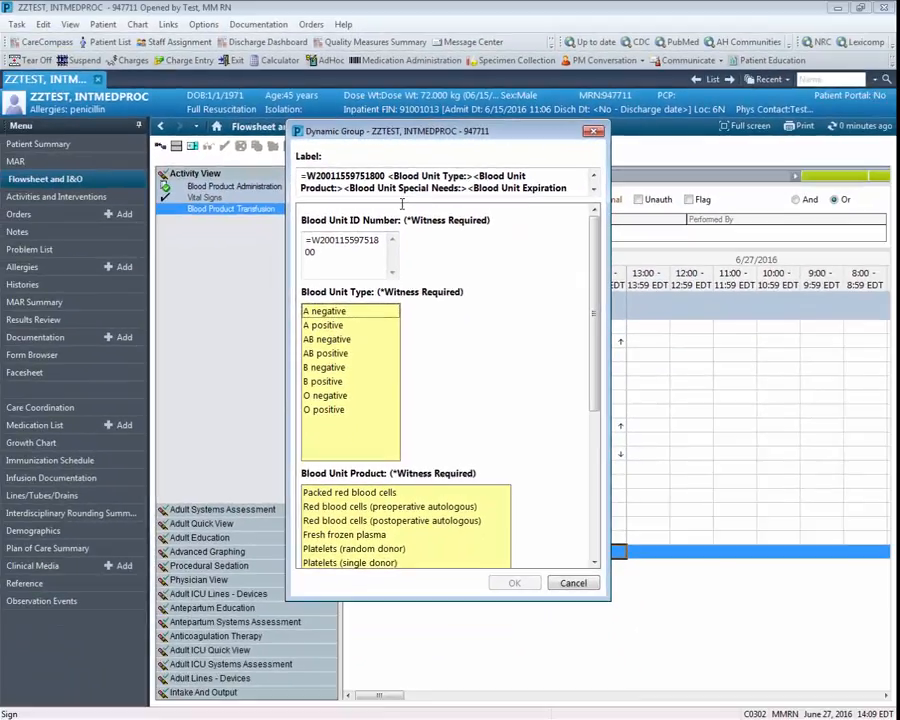
scroll(344, 229, down, 2)
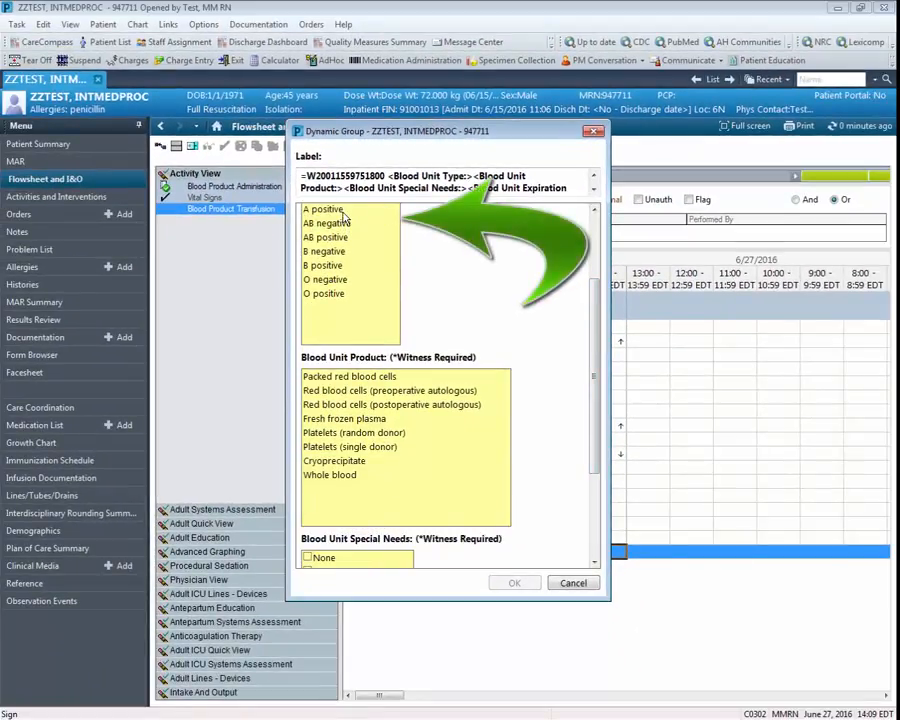
click(343, 211)
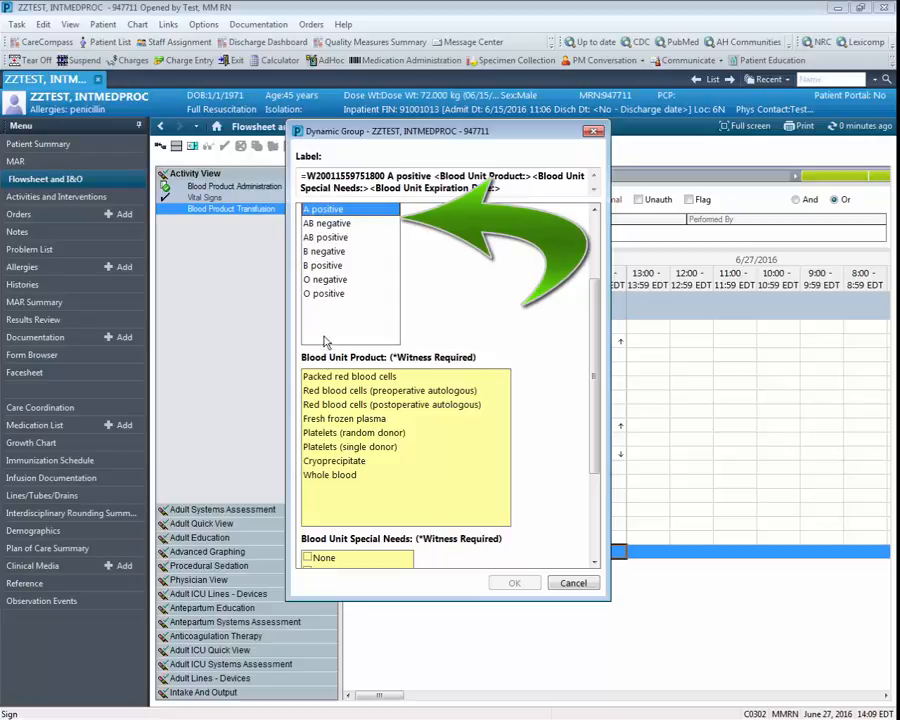
click(330, 382)
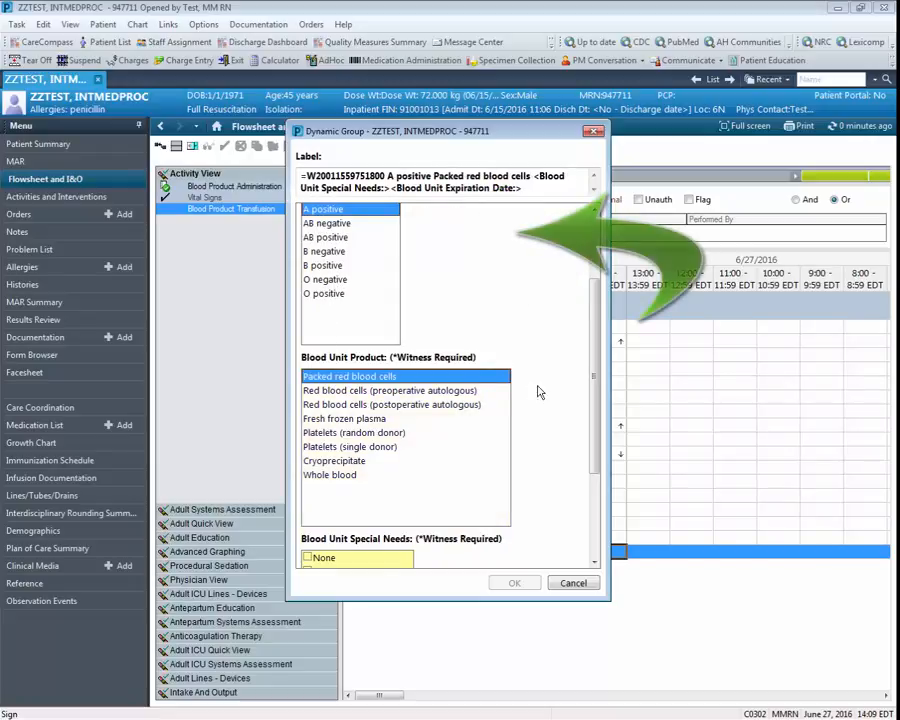
scroll(536, 390, down, 3)
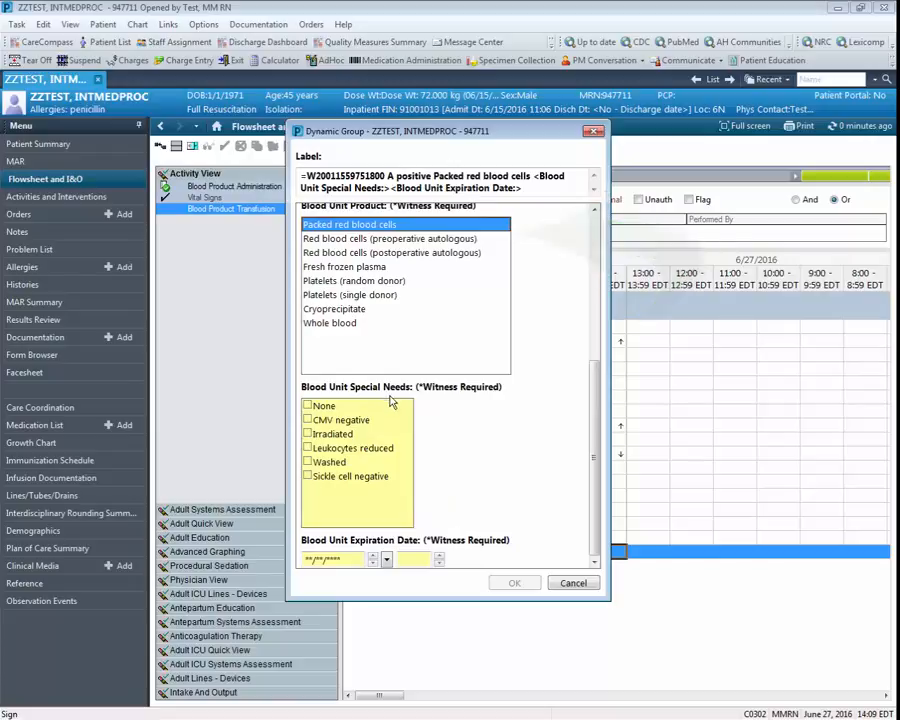
click(320, 405)
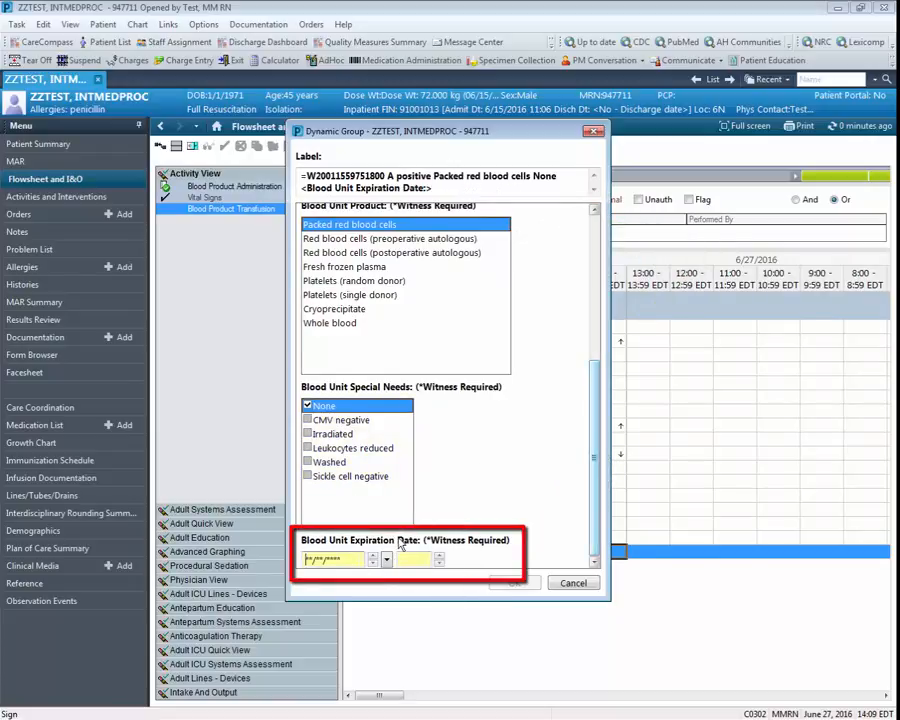
click(512, 581)
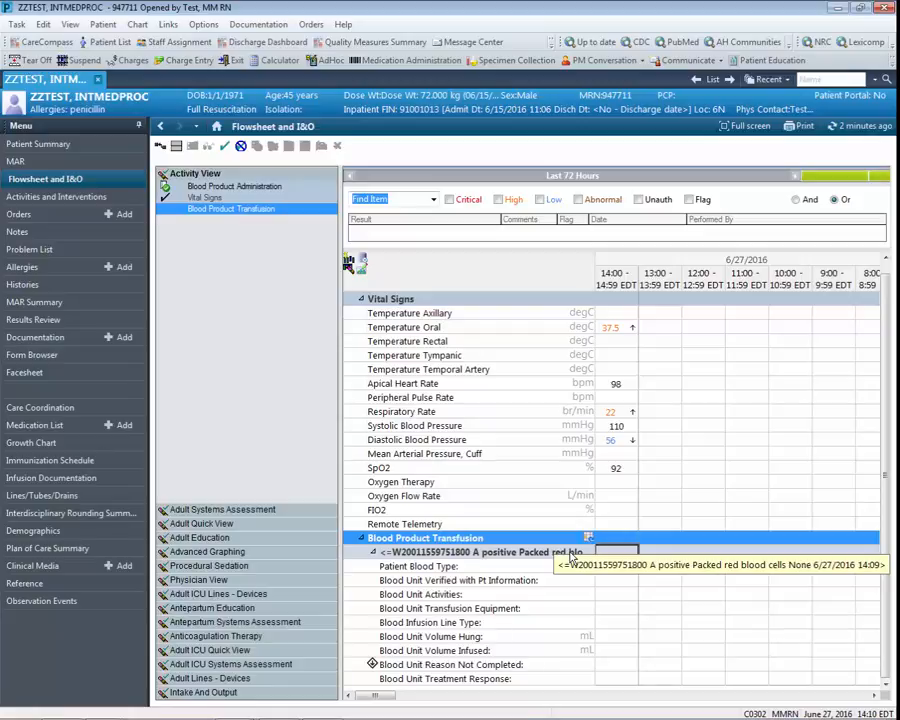
- Chart the patient's blood type as A positive and the blood unit as verified with the identification band
double_click(618, 538)
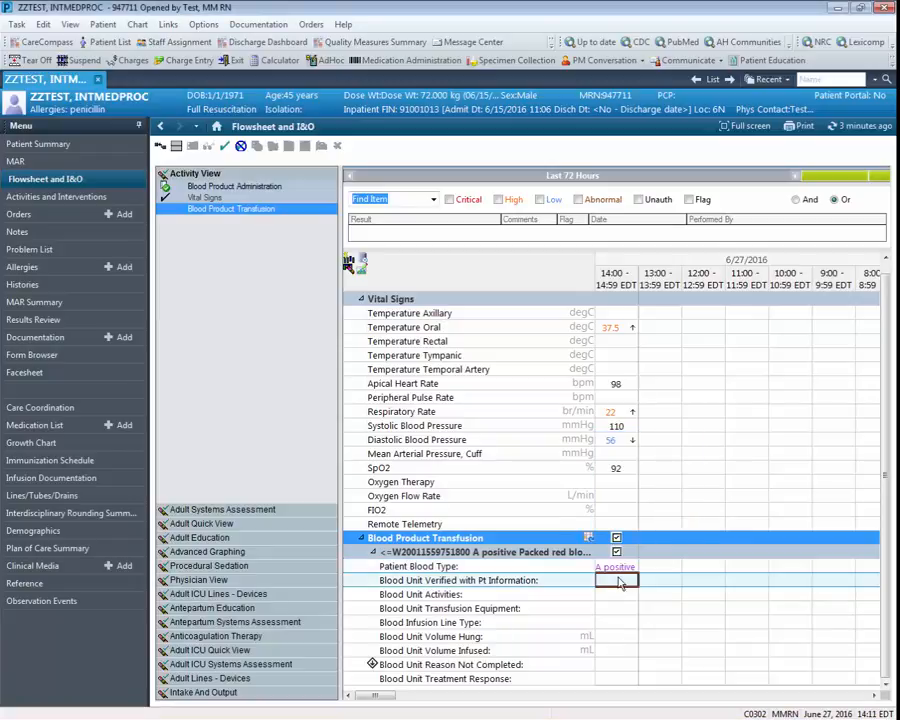
click(619, 583)
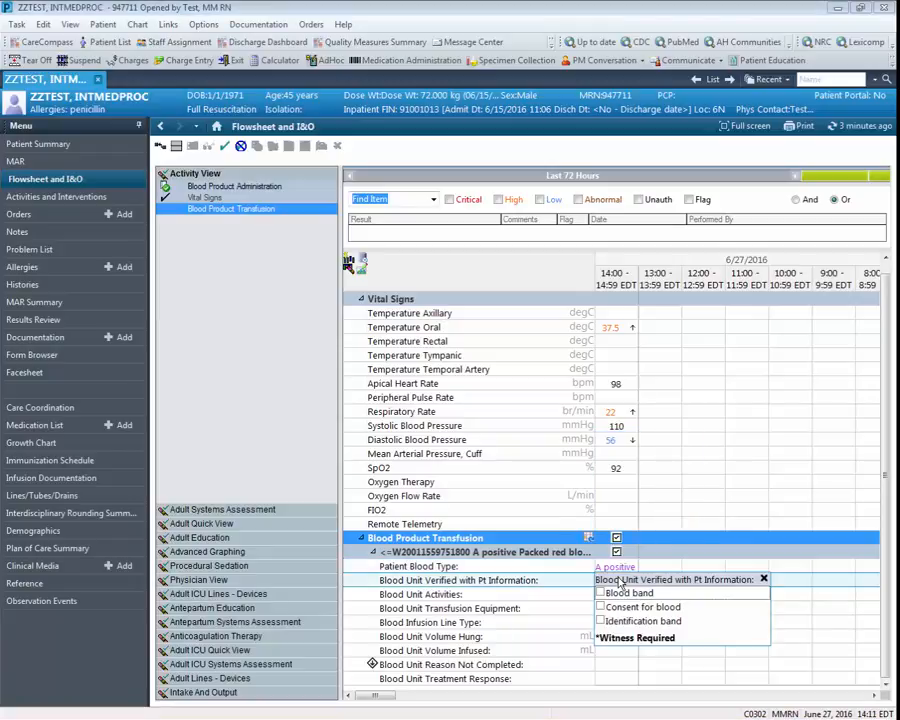
click(619, 624)
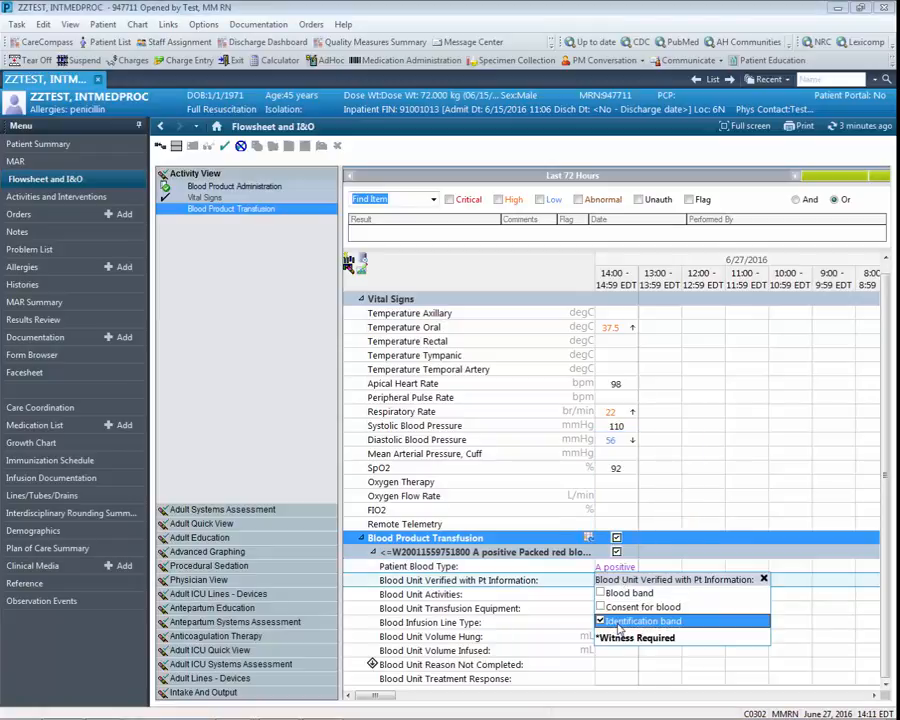
key(Return)
- Chart the blood unit activity as Initiate, with Pump and Y type blood administration set as transfusion equipment
click(615, 600)
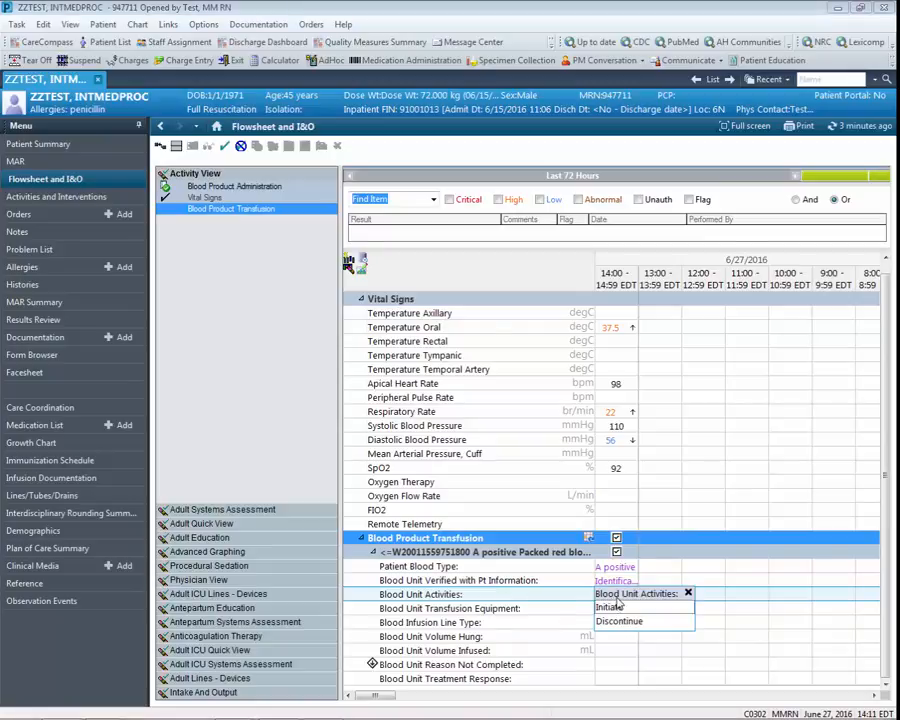
click(617, 612)
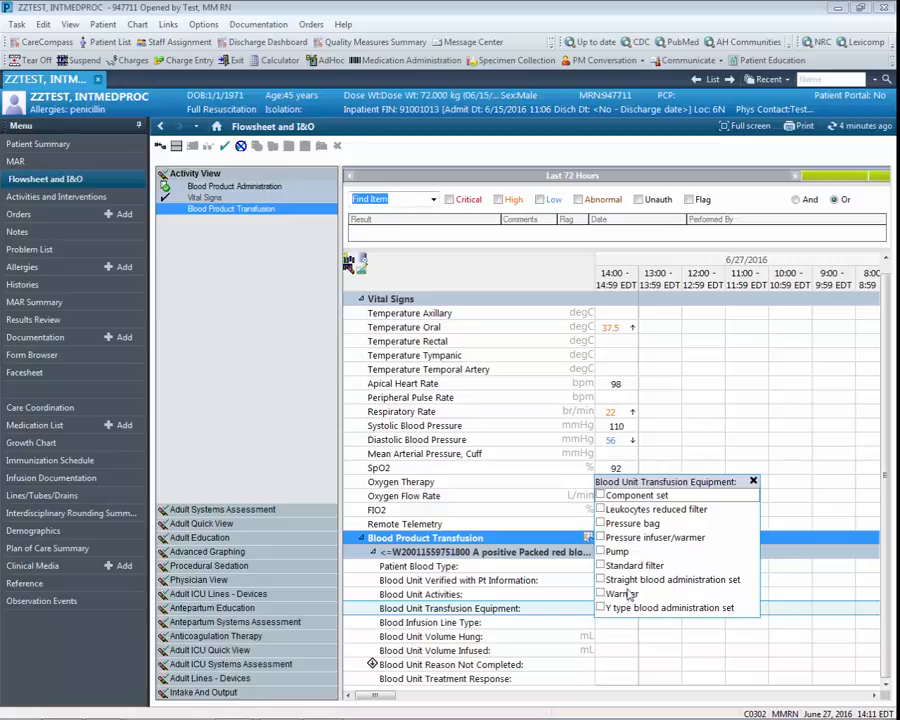
click(612, 551)
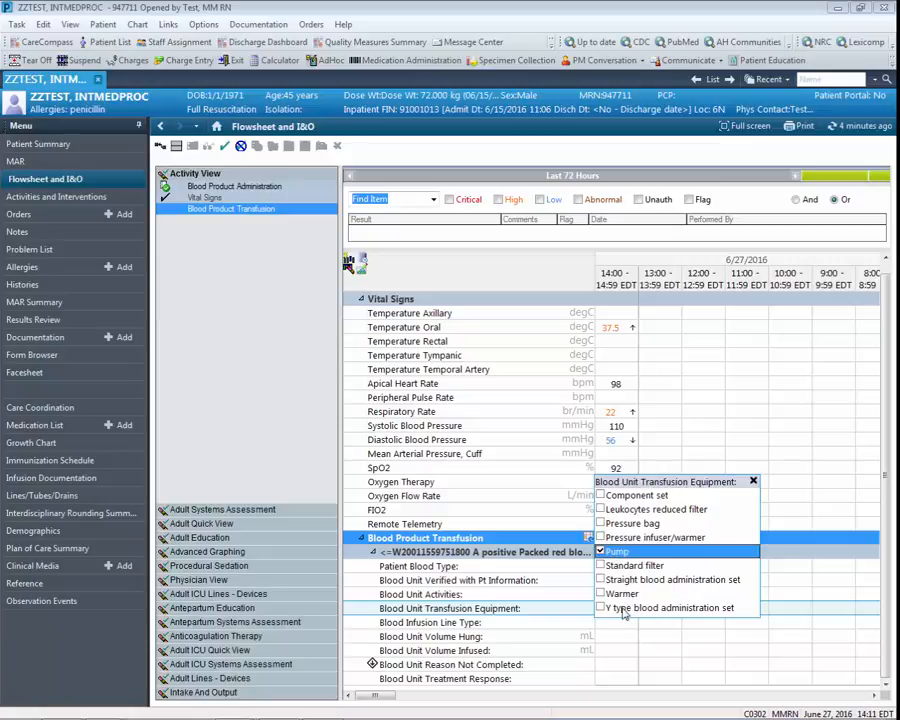
click(601, 608)
- Chart a peripheral blood infusion line and a blood unit volume hung of 280 mL
click(606, 623)
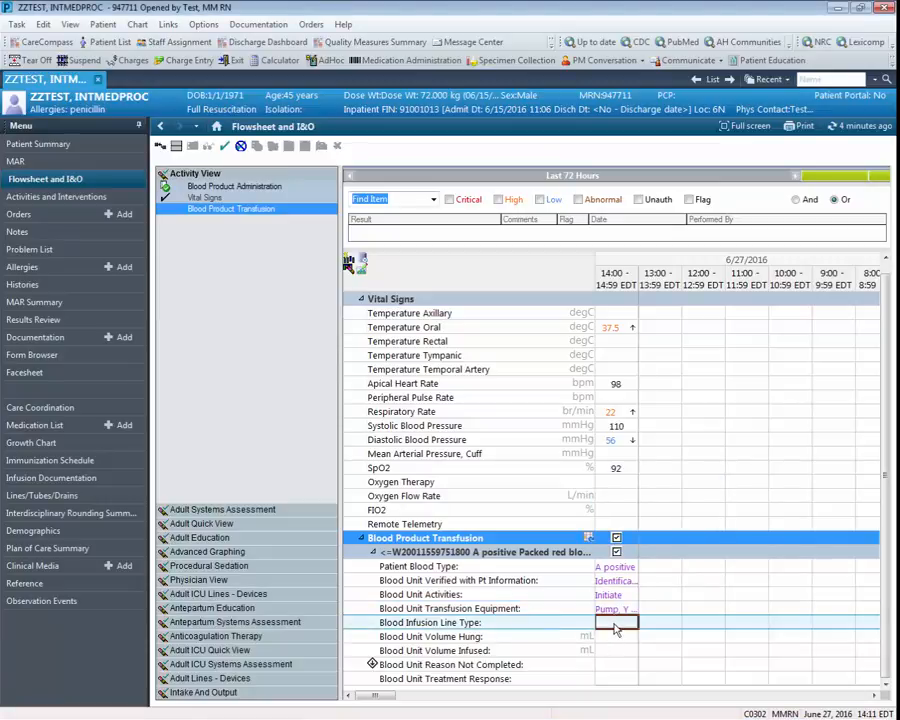
click(616, 624)
click(605, 645)
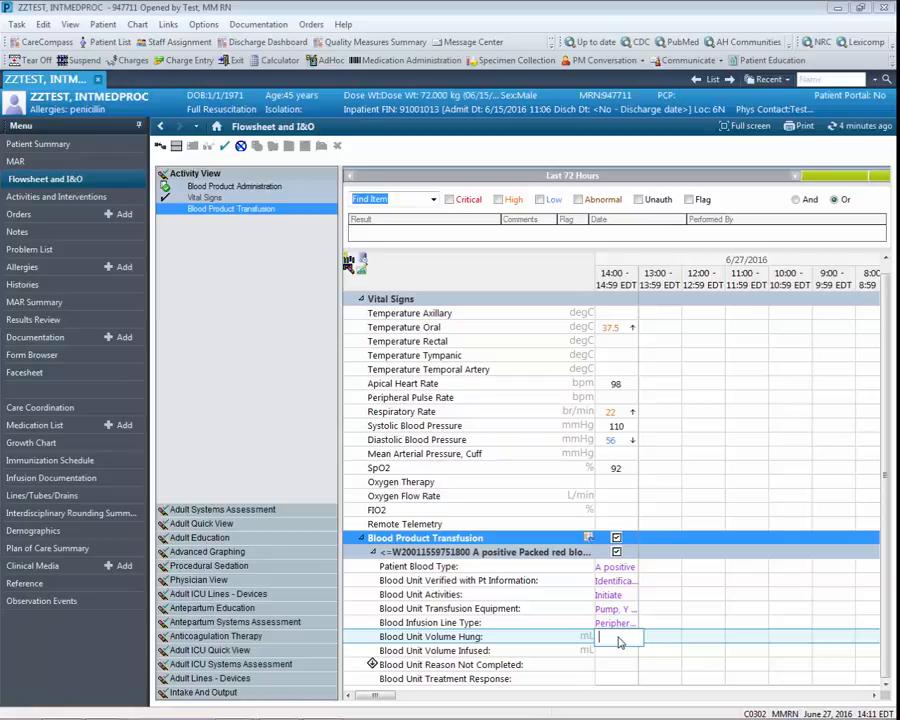
text(280)
key(Return)
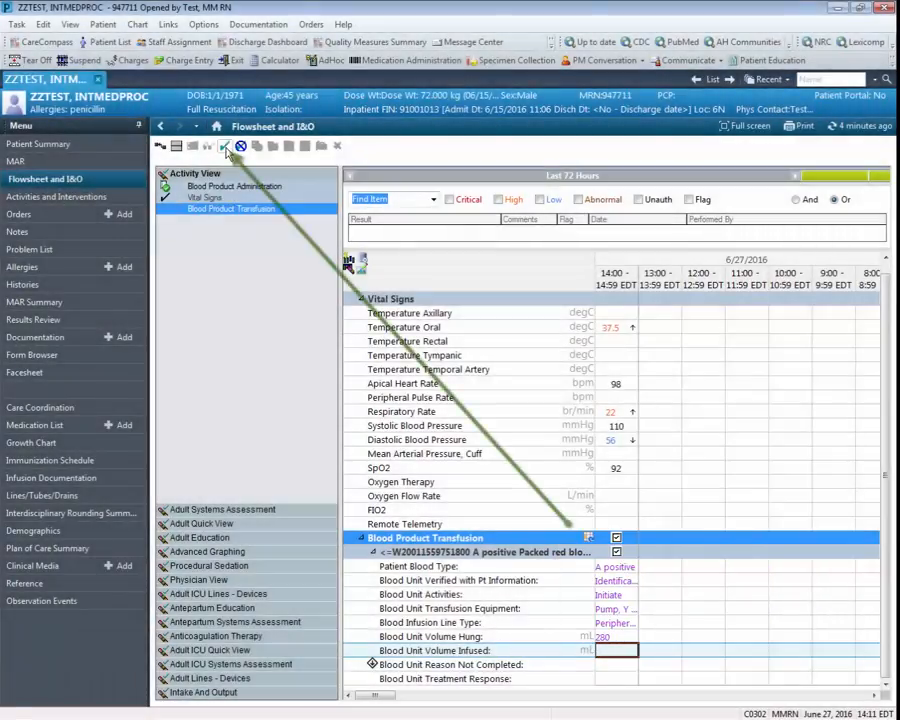
- Sign the charted transfusion results with the second nurse as witness, and authorize the witness signature with the witness's password
click(226, 147)
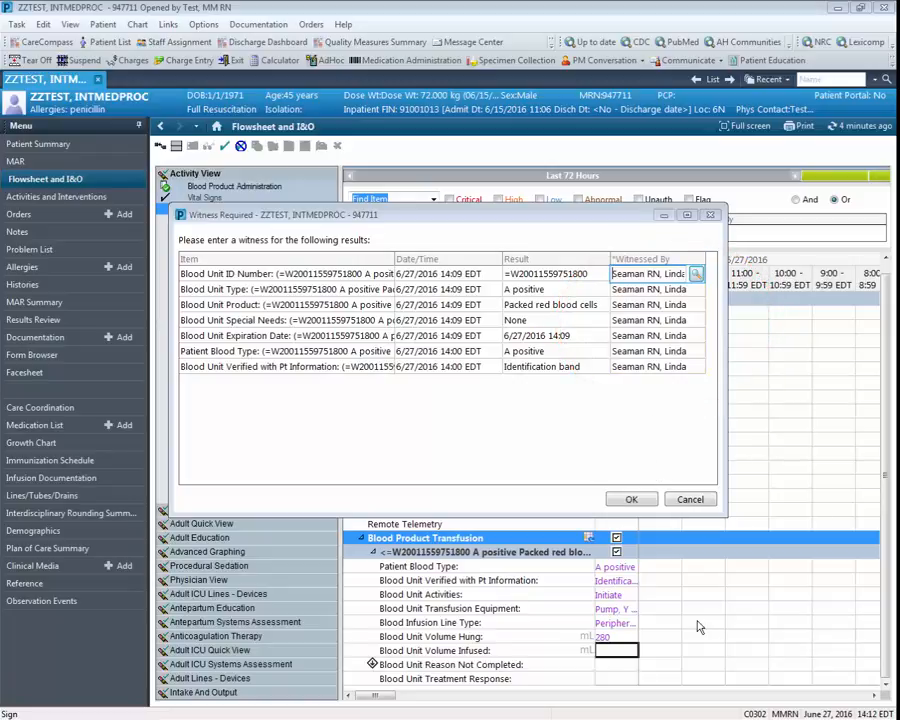
click(628, 503)
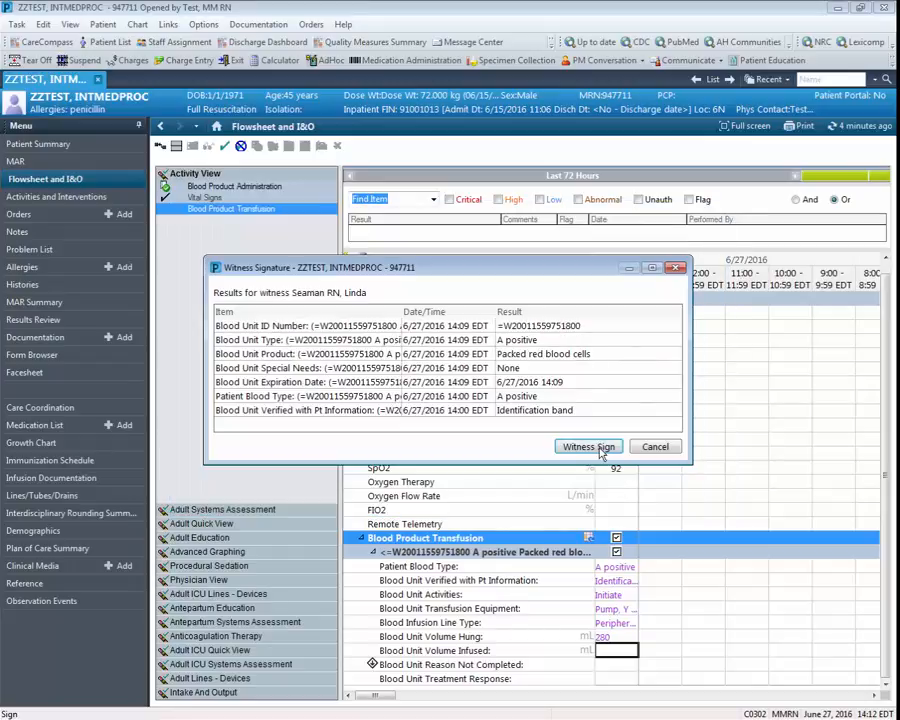
click(590, 447)
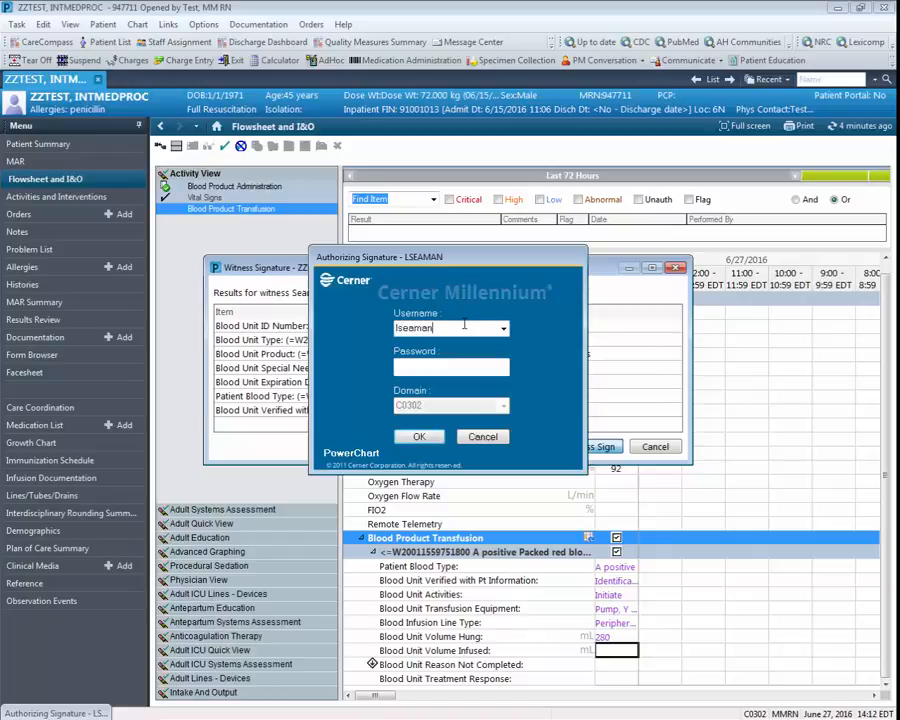
click(430, 368)
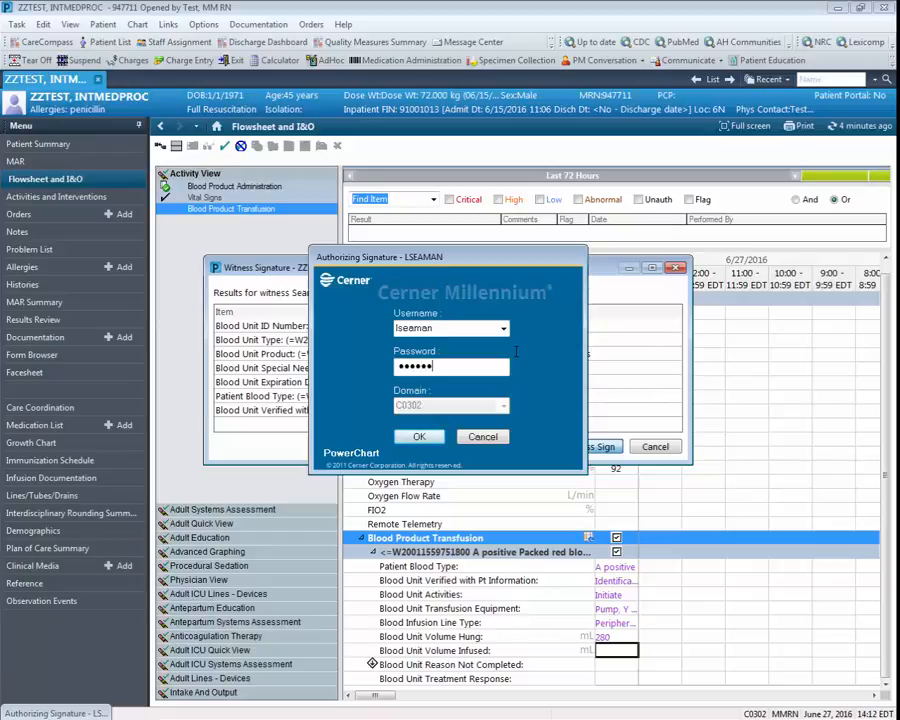
key(Return)
click(527, 401)
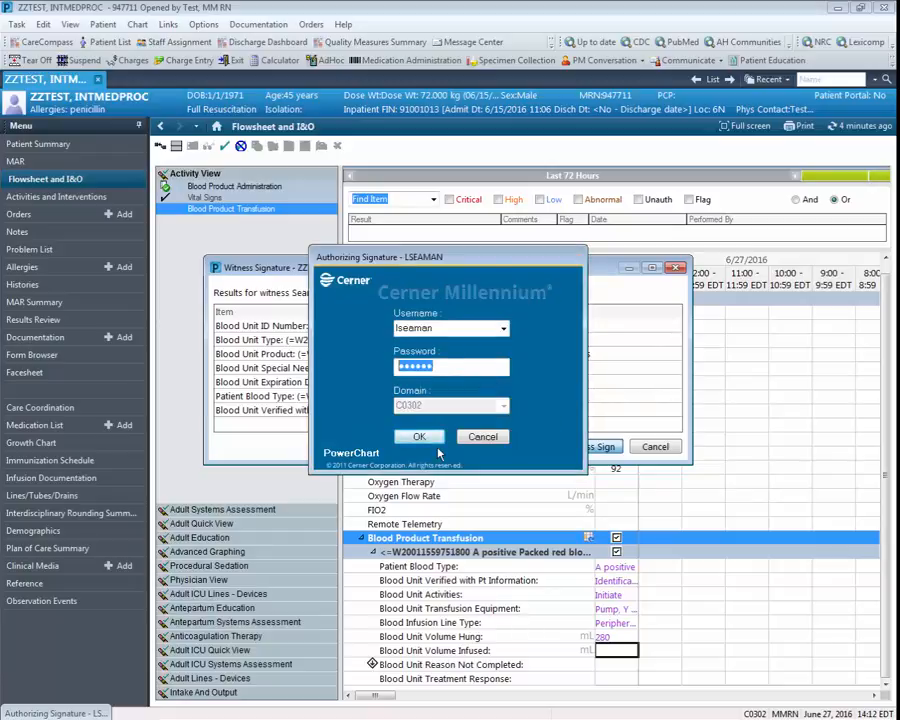
key(BackSpace)
text(••••)
click(428, 437)
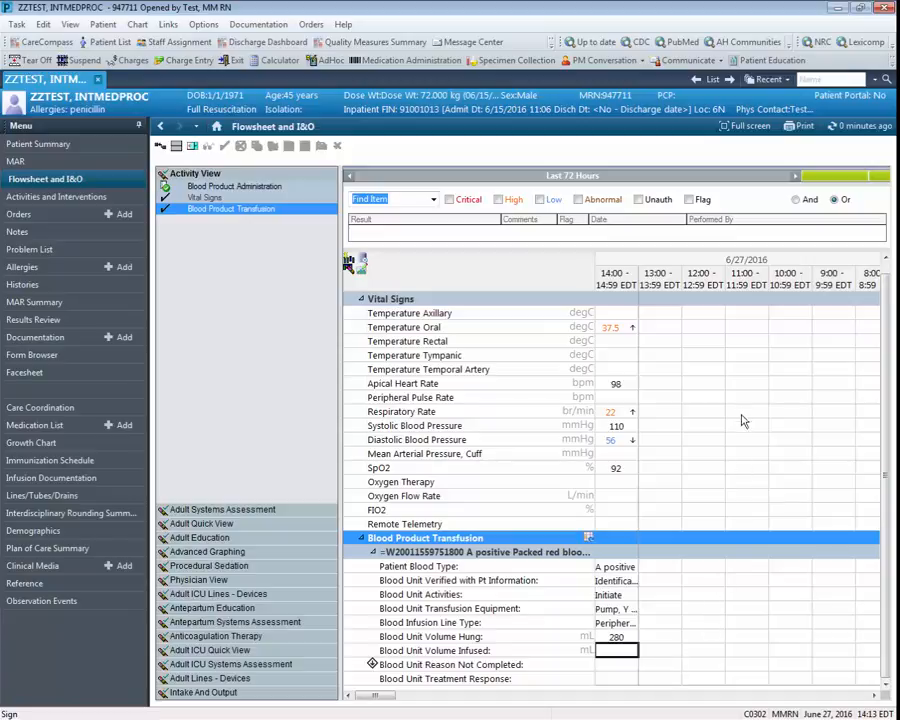
- Insert a 14:13 column and sign vital signs: oral temperature 37.1, apical heart rate 85, respiratory rate 20, blood pressure 120/65, SpO2 95
right_click(628, 286)
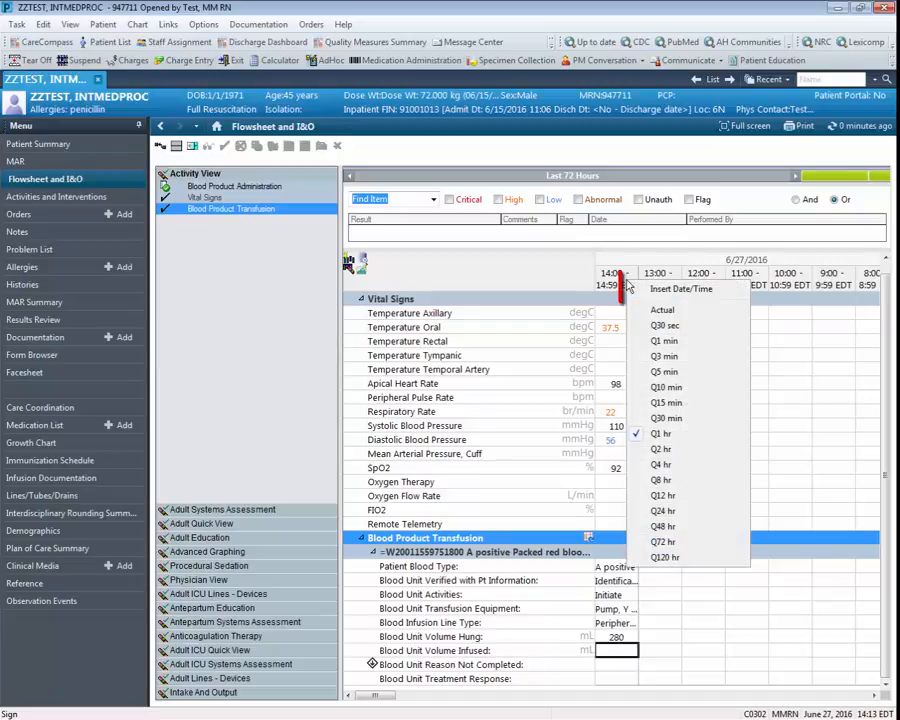
click(665, 295)
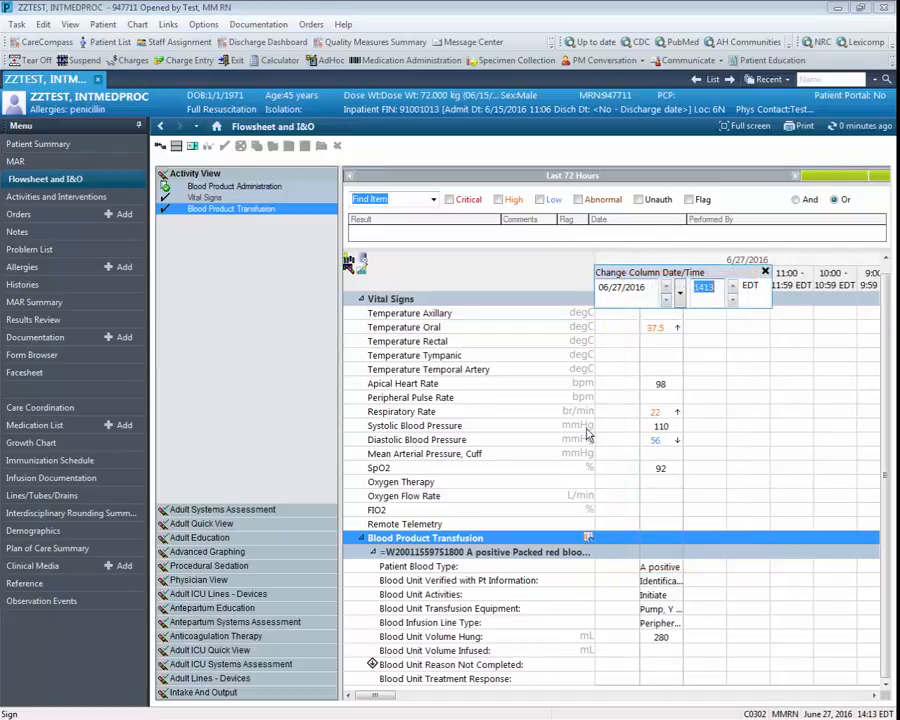
click(618, 356)
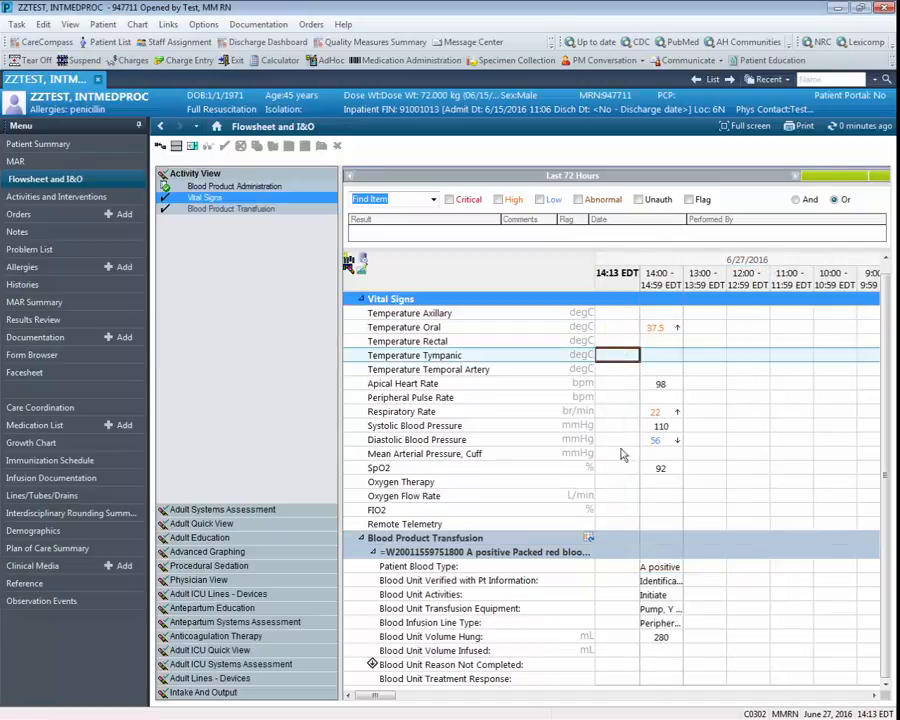
click(619, 329)
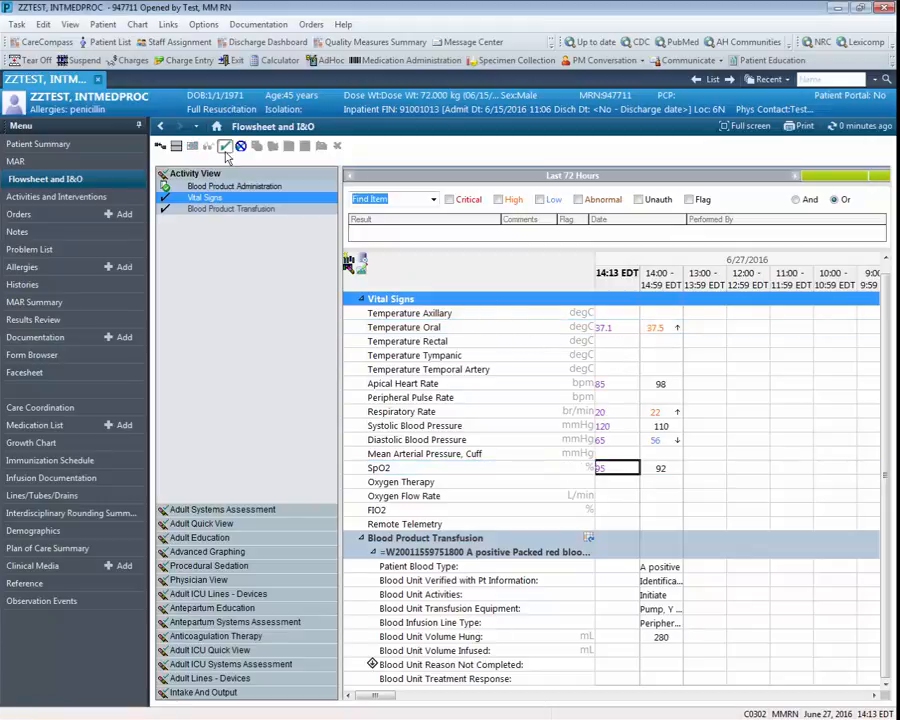
click(224, 147)
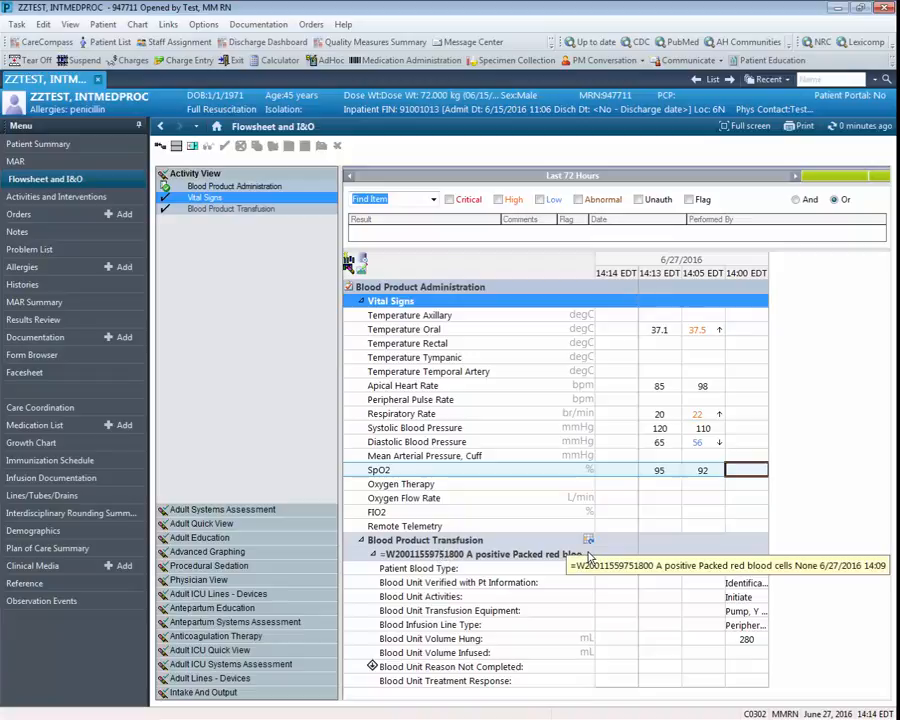
- Chart the 14:14 vital signs: oral temperature 37.6, apical heart rate 76, respiratory rate 16, blood pressure 118/64, SpO2 99
click(620, 331)
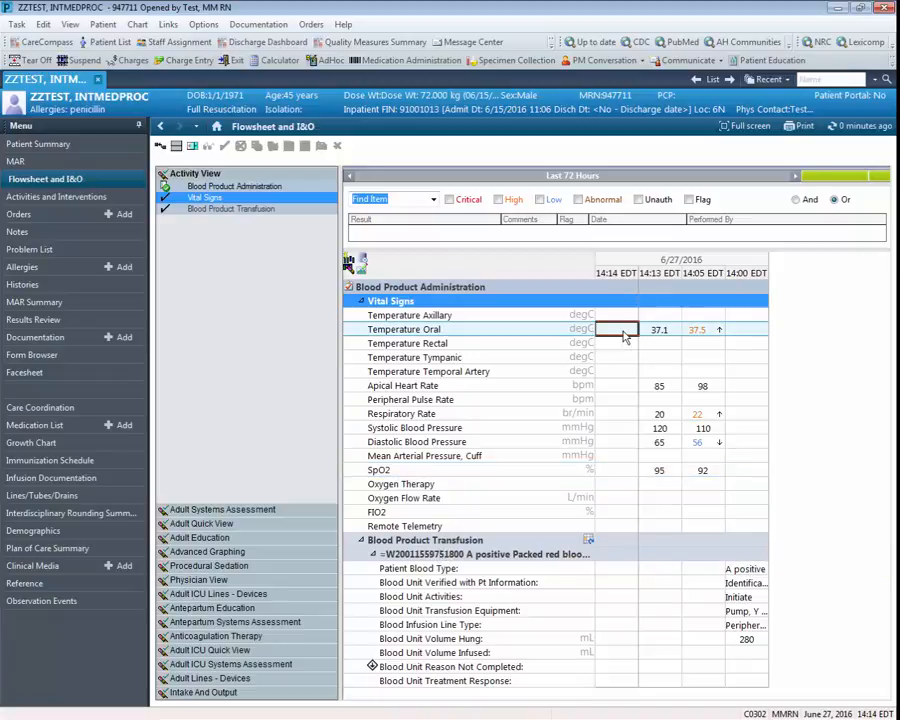
text(3)
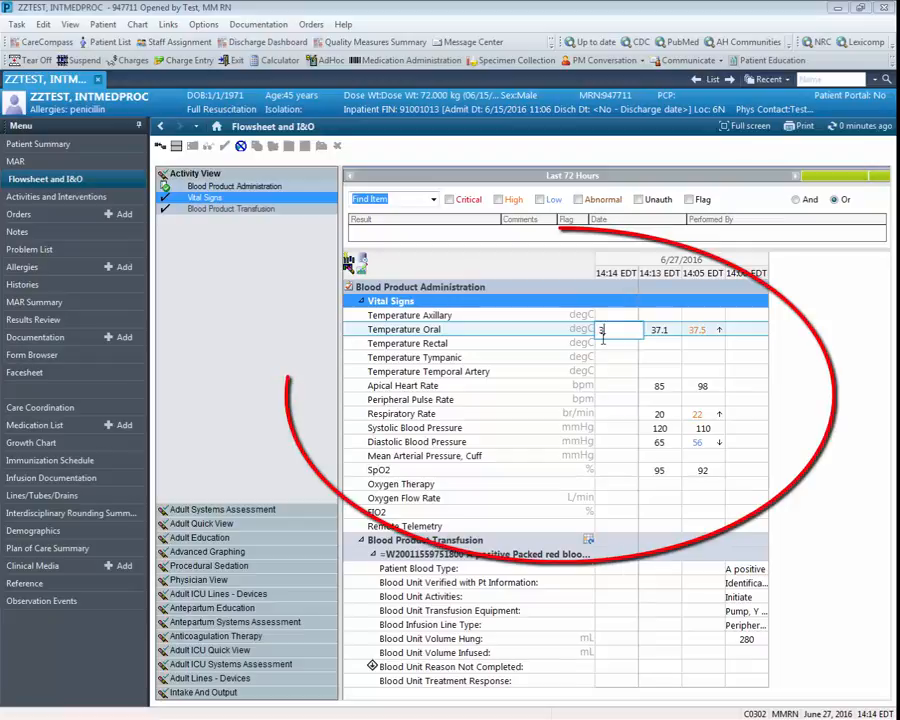
text(7.6)
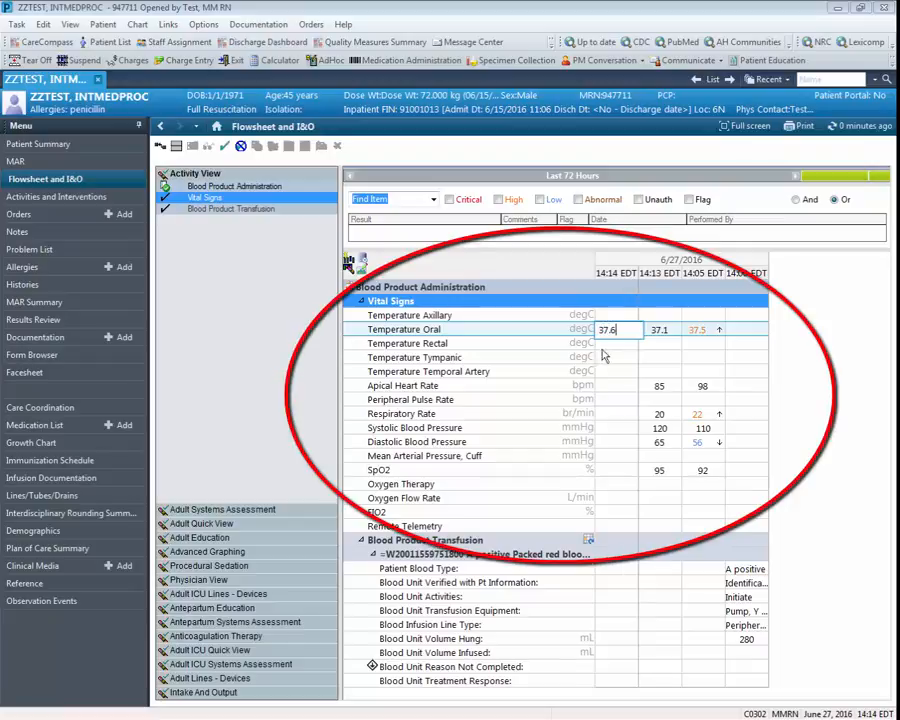
click(610, 387)
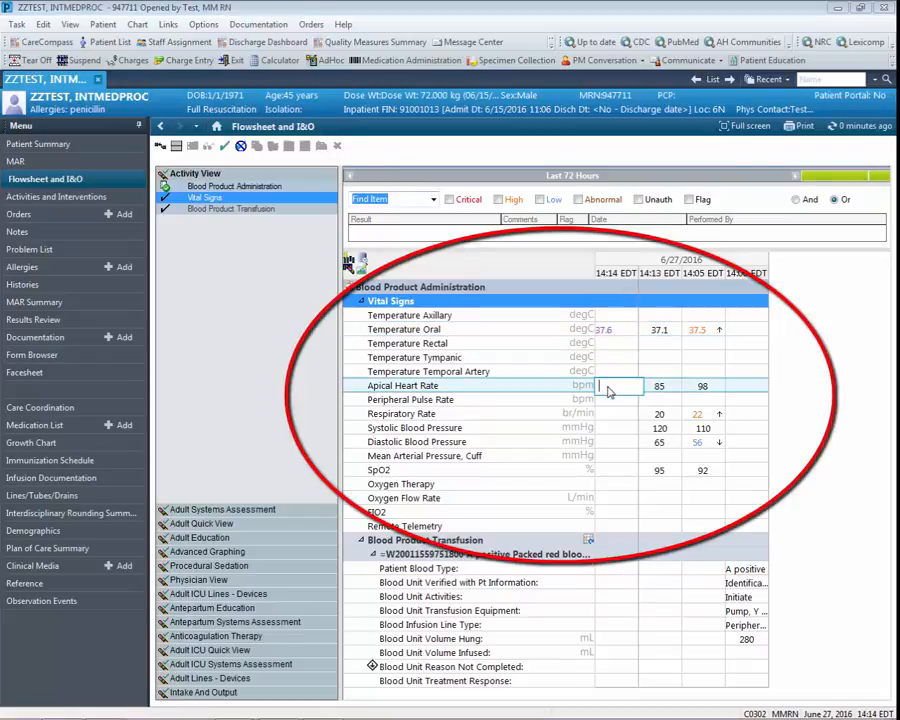
text(76)
click(620, 415)
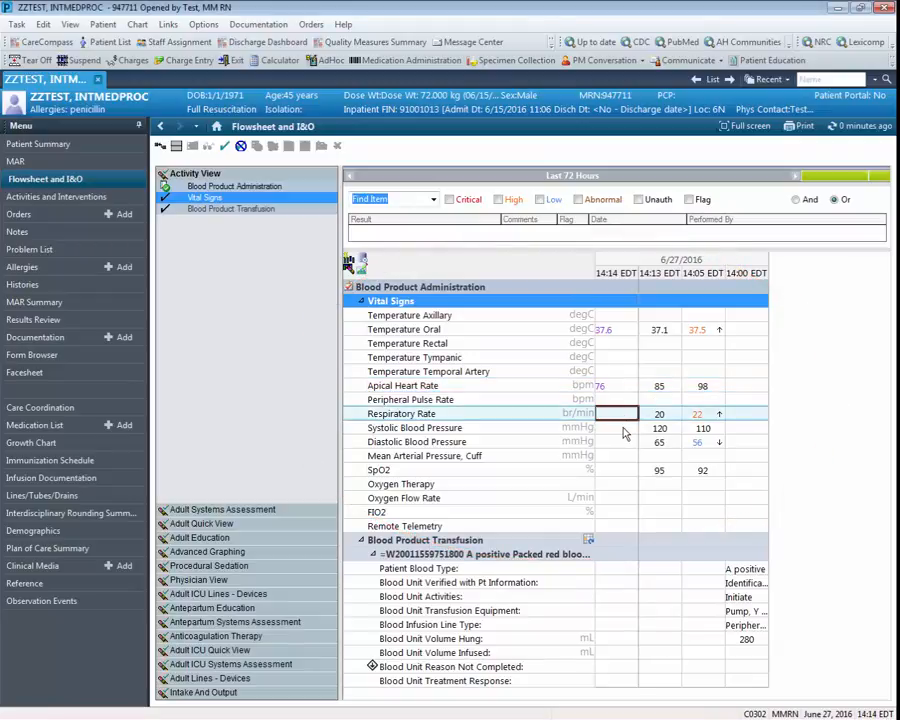
click(622, 432)
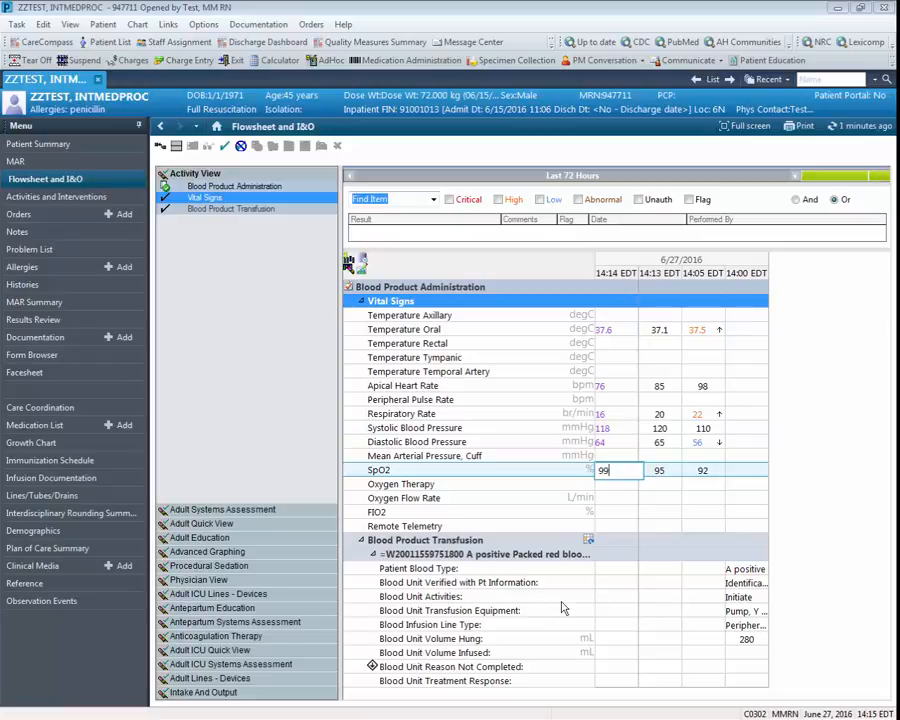
- Chart the blood unit activity as Discontinue in the 14:14 column
click(618, 597)
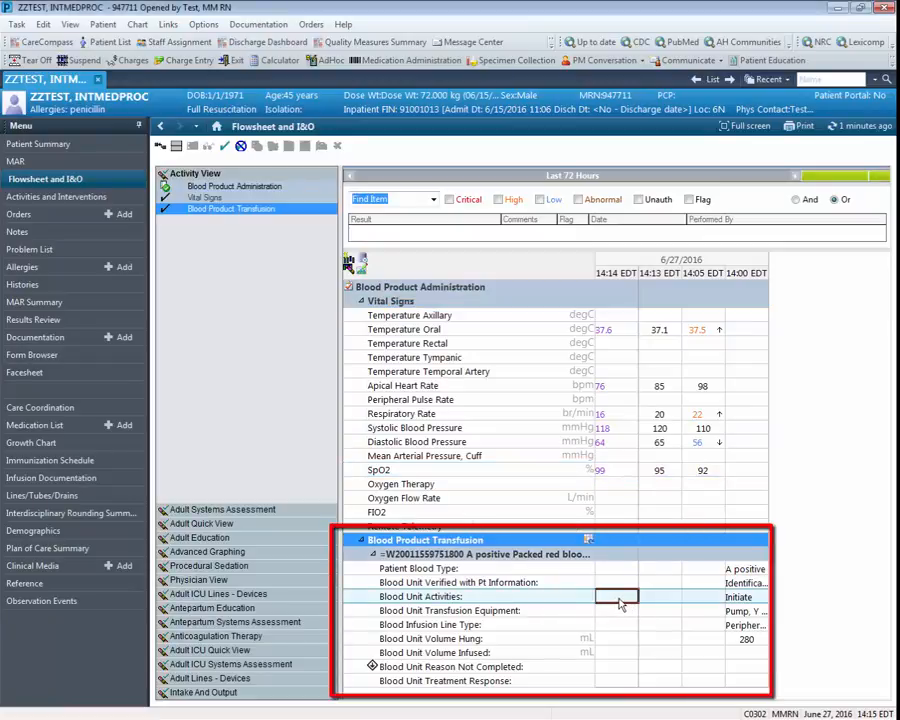
click(619, 600)
click(614, 628)
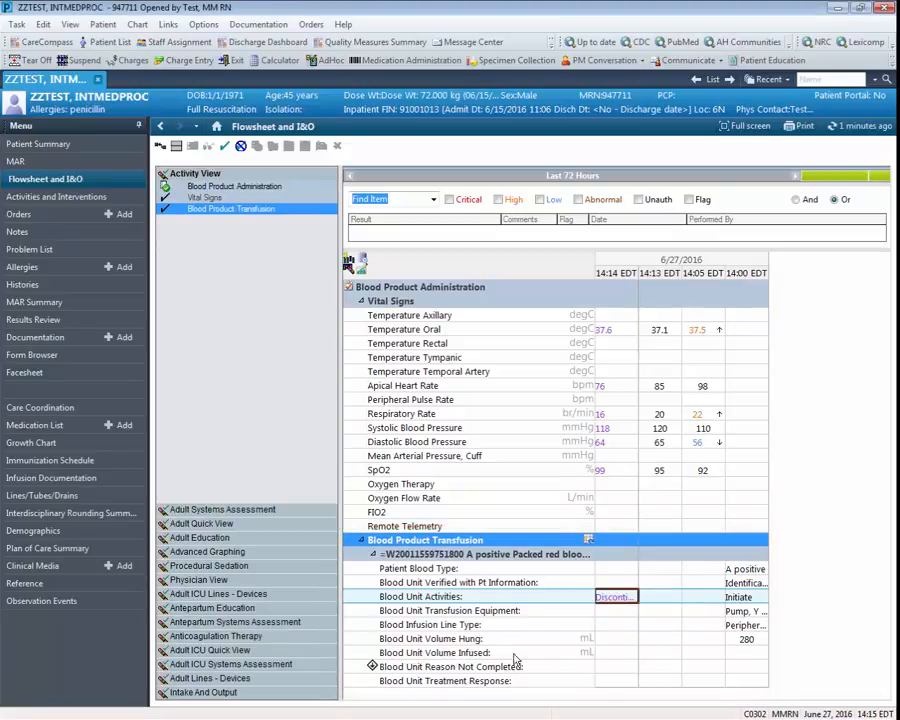
- Chart a blood unit volume infused of 280 mL and the treatment response "pt. tolerated well", and sign the 14:14 charting
click(616, 653)
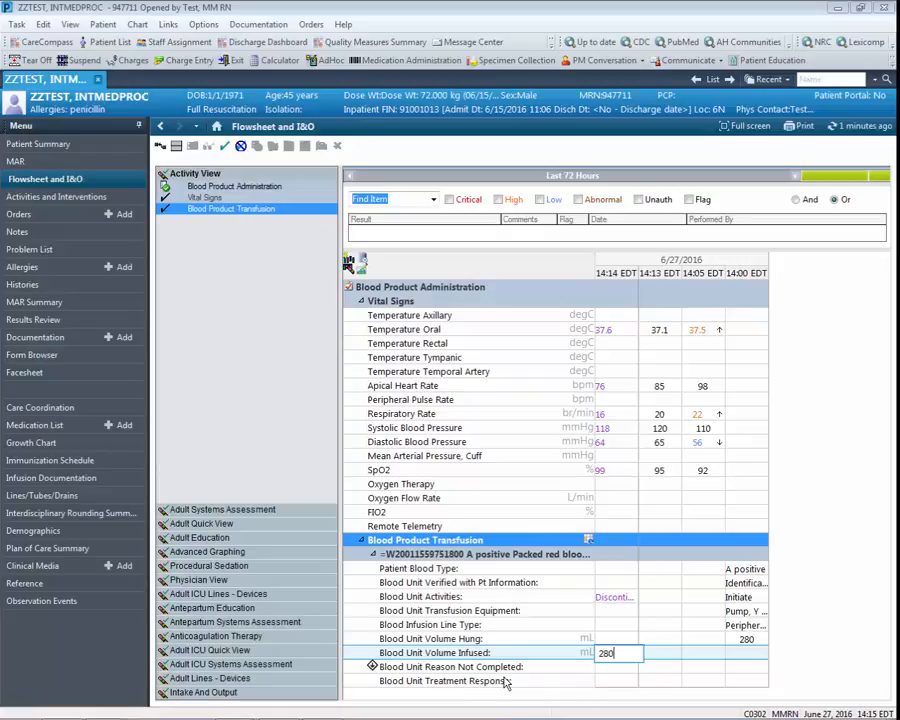
click(611, 681)
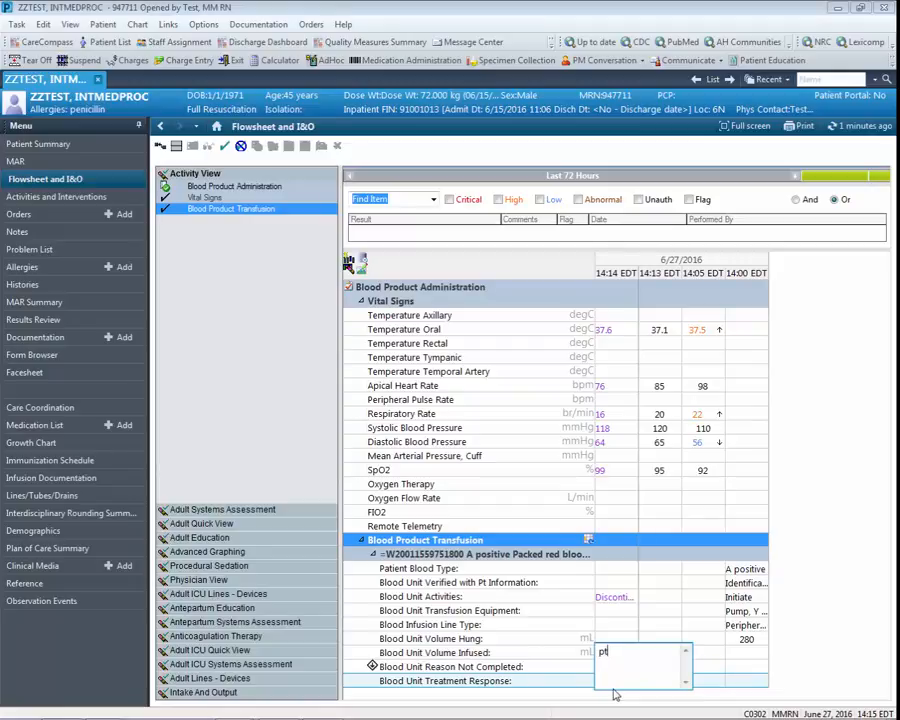
text(pt. tolerated well)
click(222, 148)
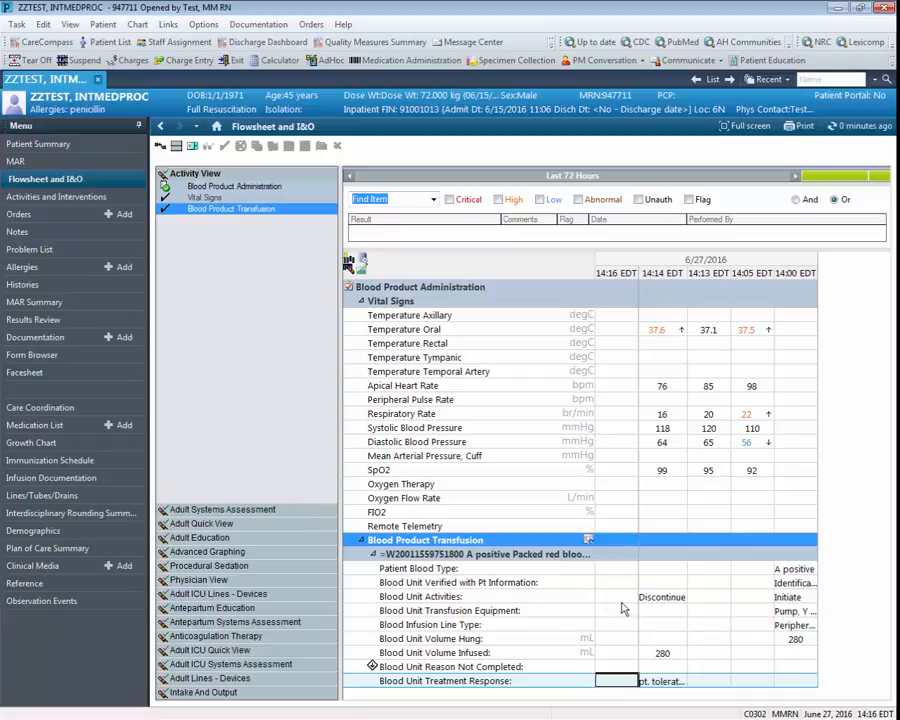
- Discontinue the Blood Product Administration order, entering the test ordering physician and the communication type No Cosign Required
click(28, 215)
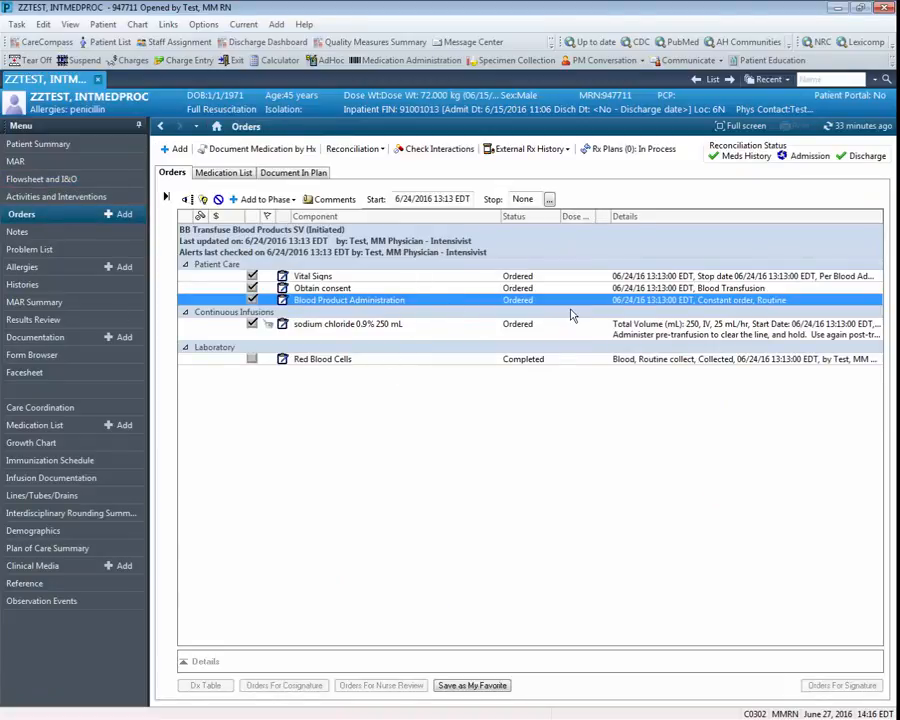
right_click(484, 304)
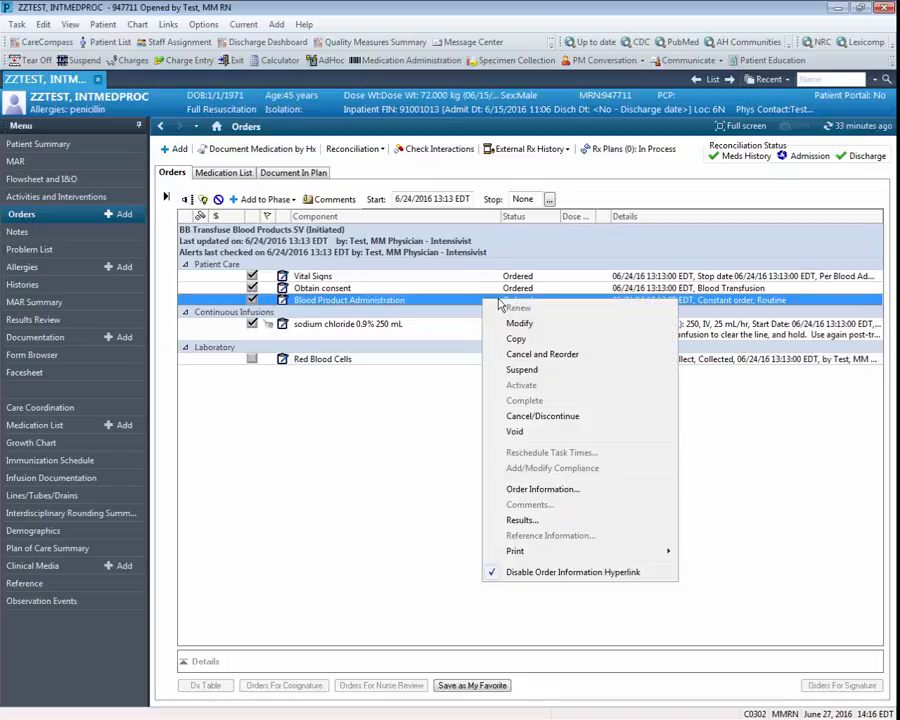
click(535, 421)
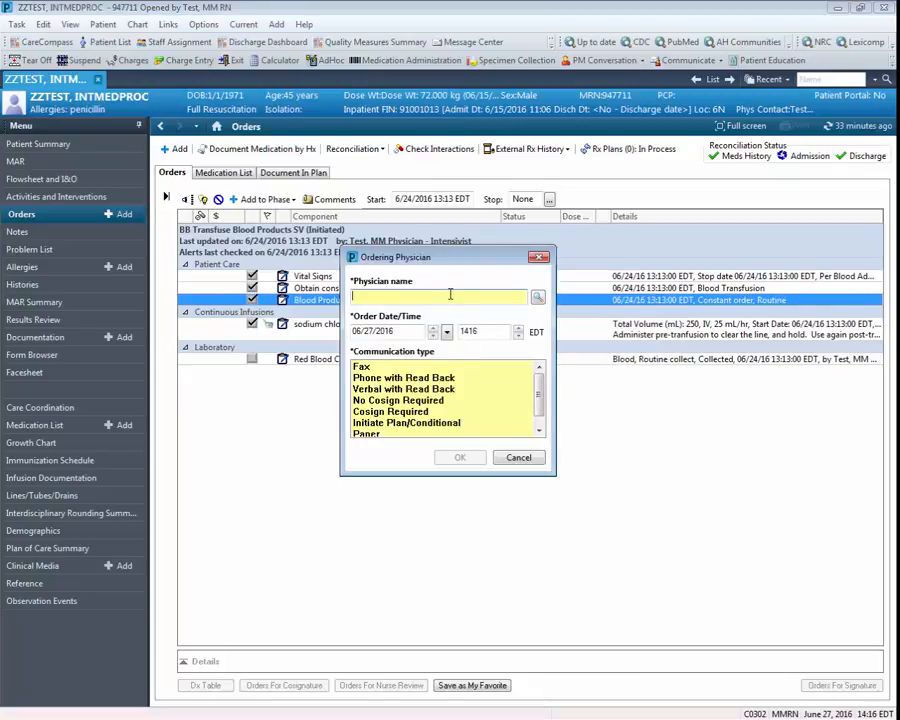
text(donot)
key(Return)
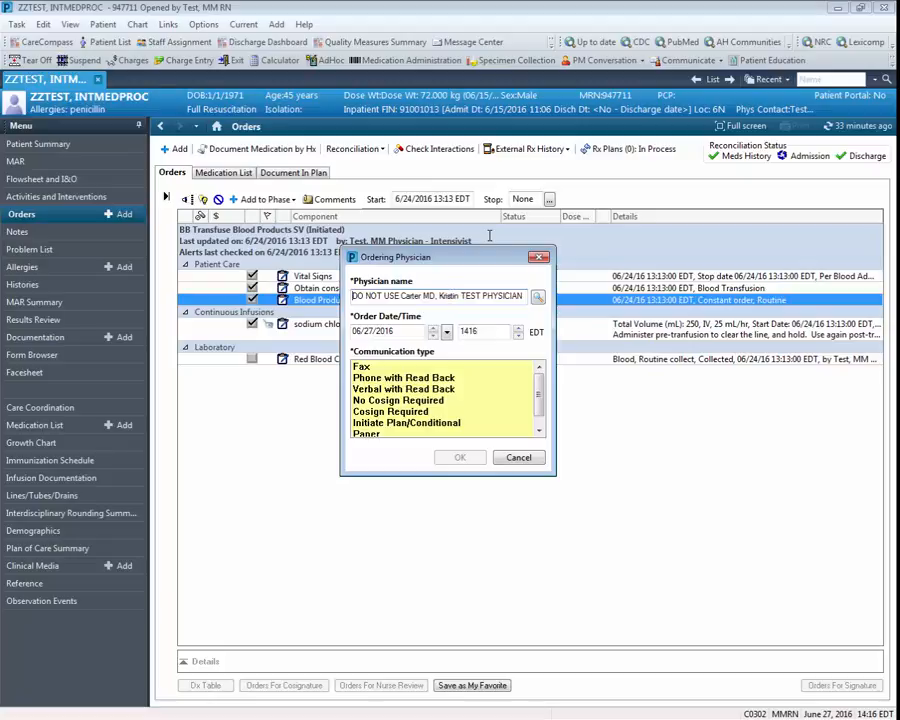
click(424, 401)
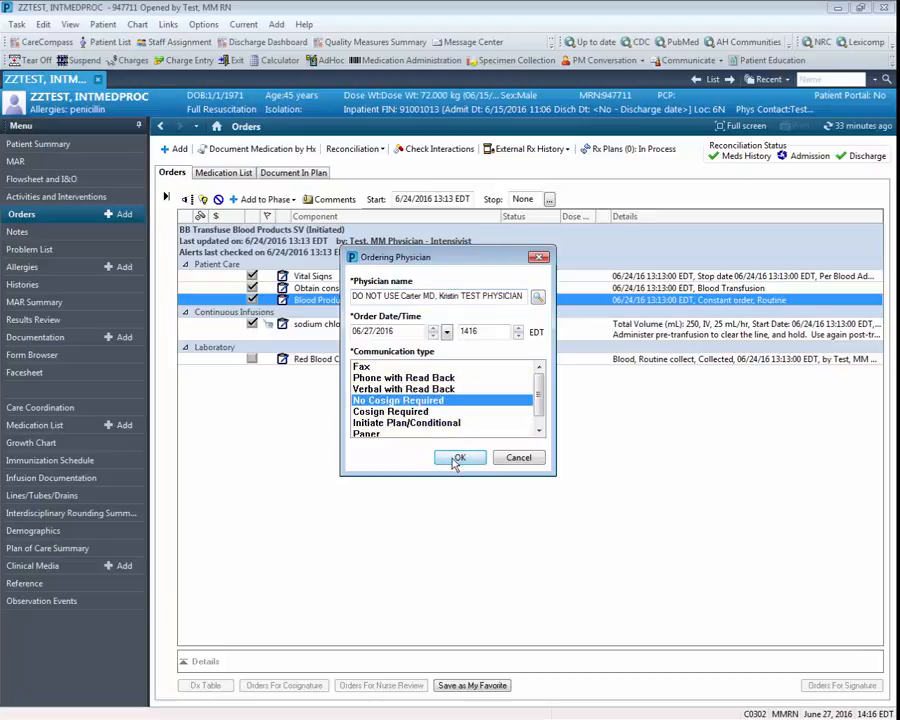
click(457, 459)
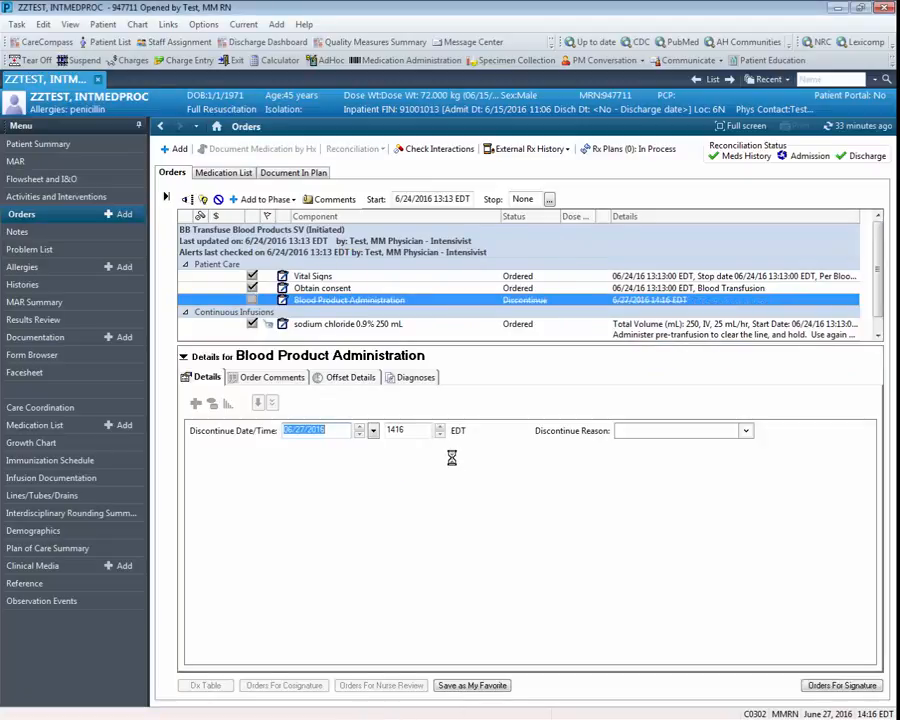
- Sign the discontinuation of the Blood Product Administration order and refresh the order list
click(850, 686)
click(855, 687)
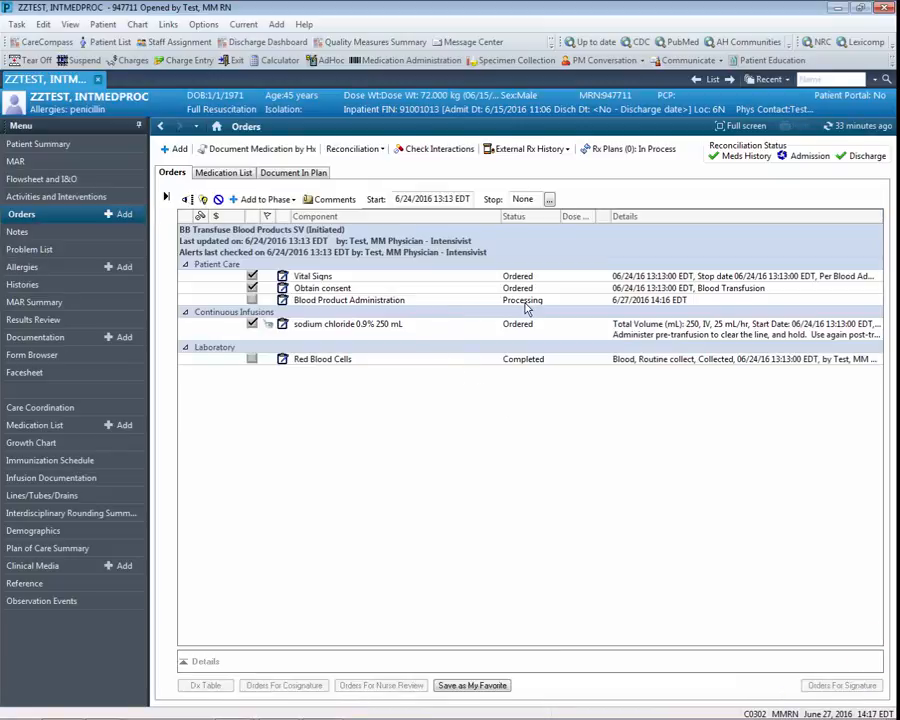
click(850, 126)
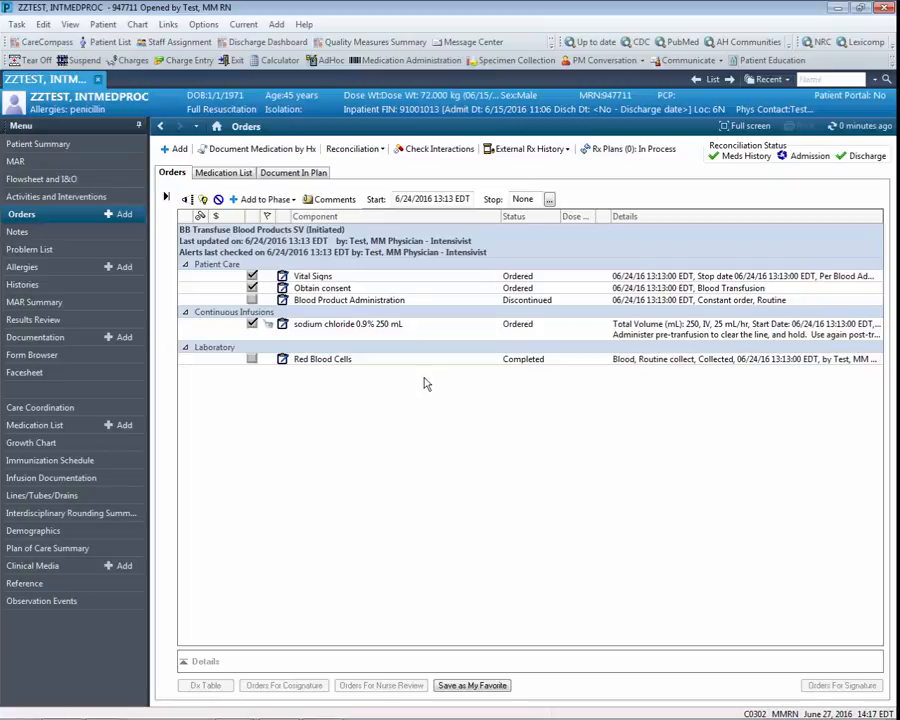
- Refresh CareCompass and review the test patient's PRN and continuous activities for the Blood Product Administration order
click(47, 41)
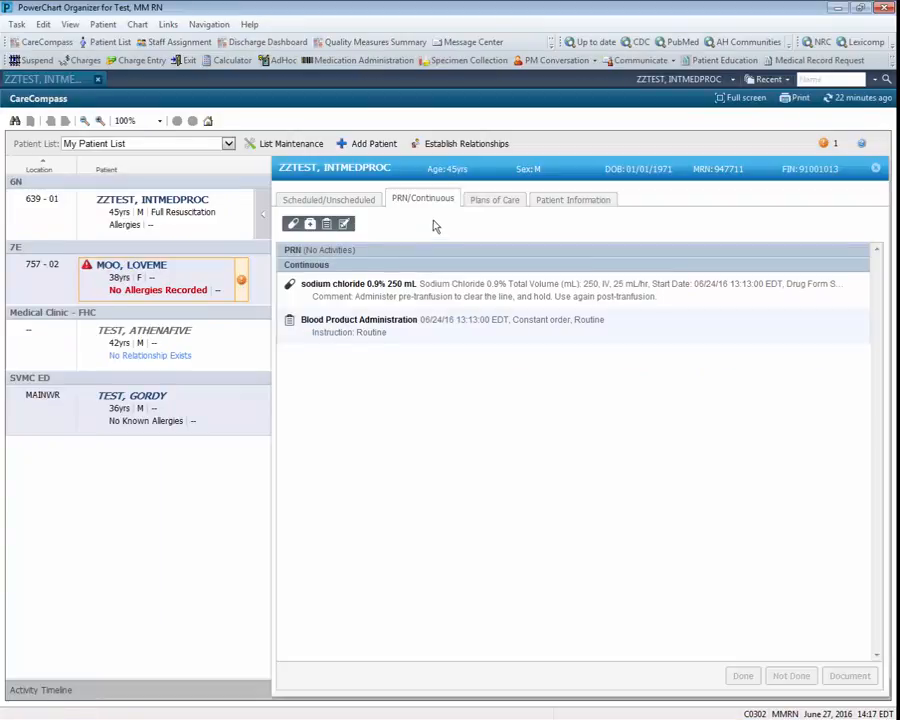
click(849, 97)
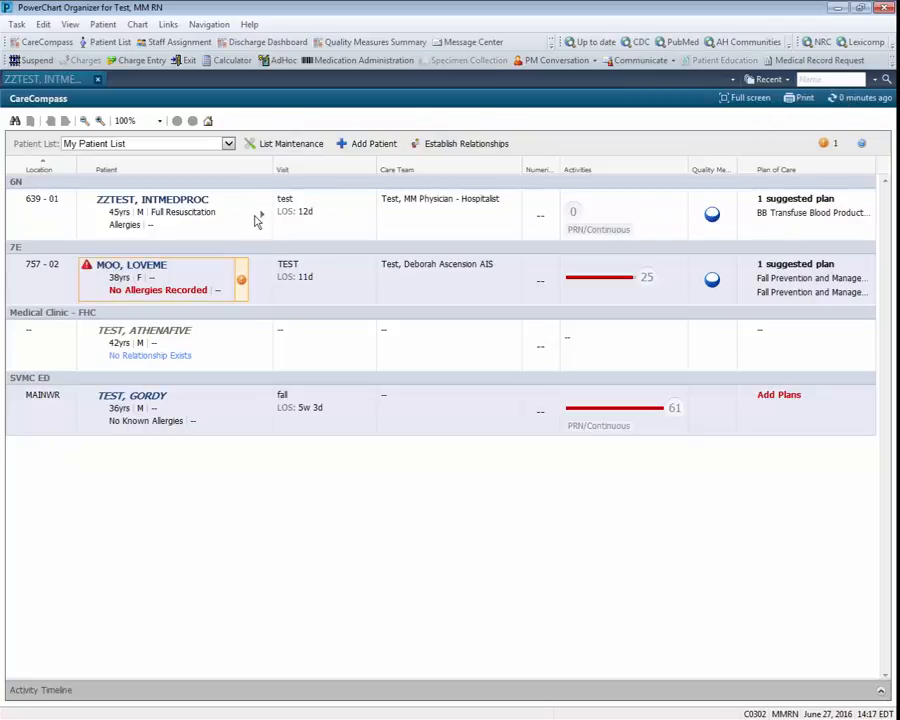
click(262, 218)
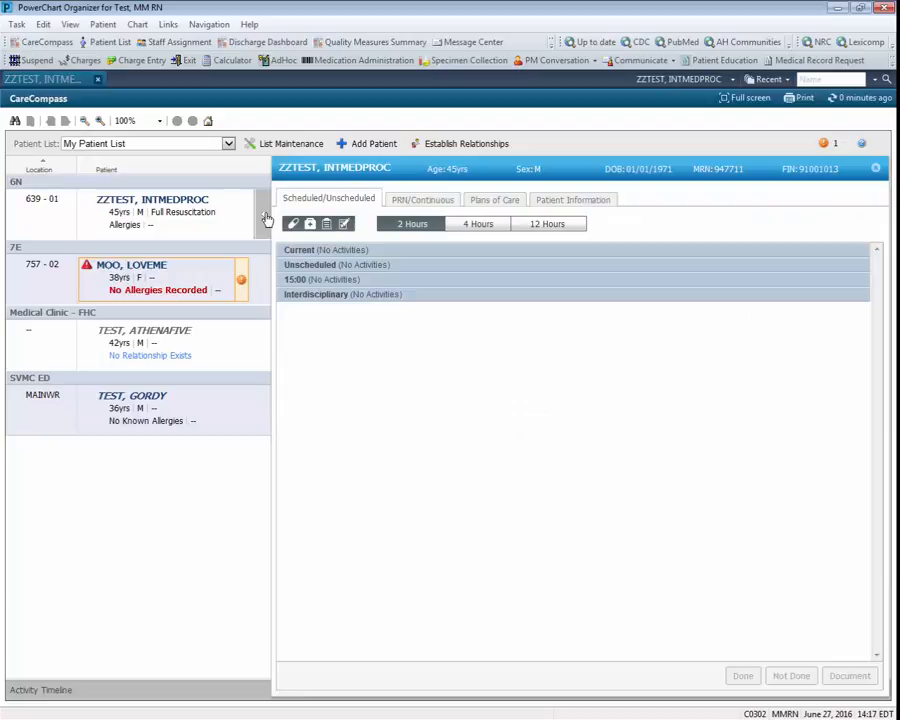
click(440, 203)
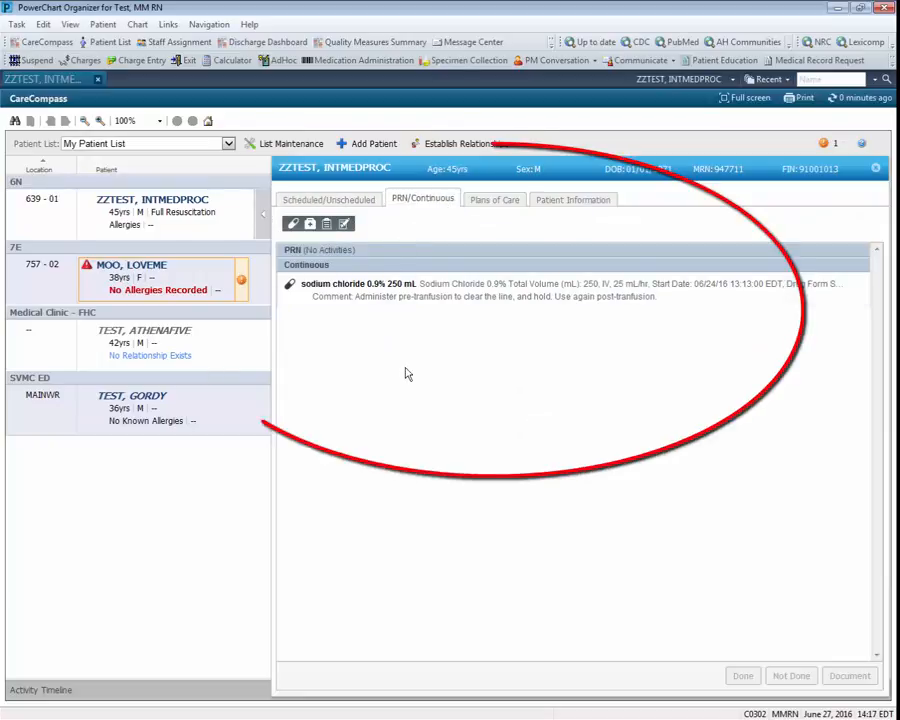